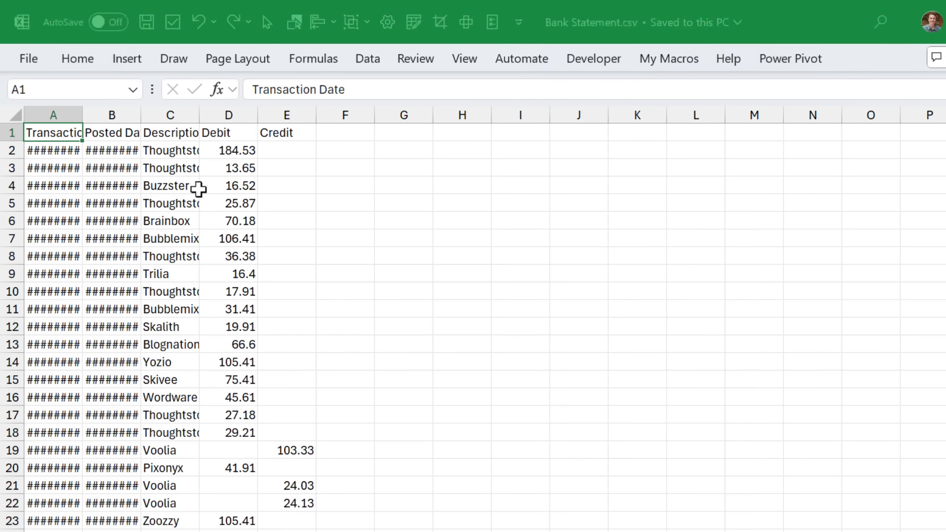
Step: Save the bank statement as an Excel Workbook (*.xlsx) named Recon
{"action": "key", "text": "F12"}
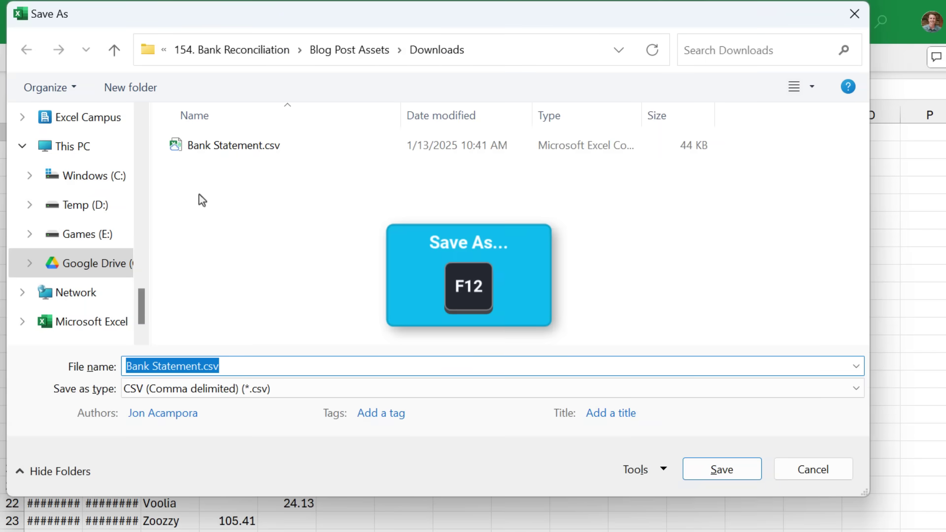
{"action": "left_click", "coordinate": [206, 390]}
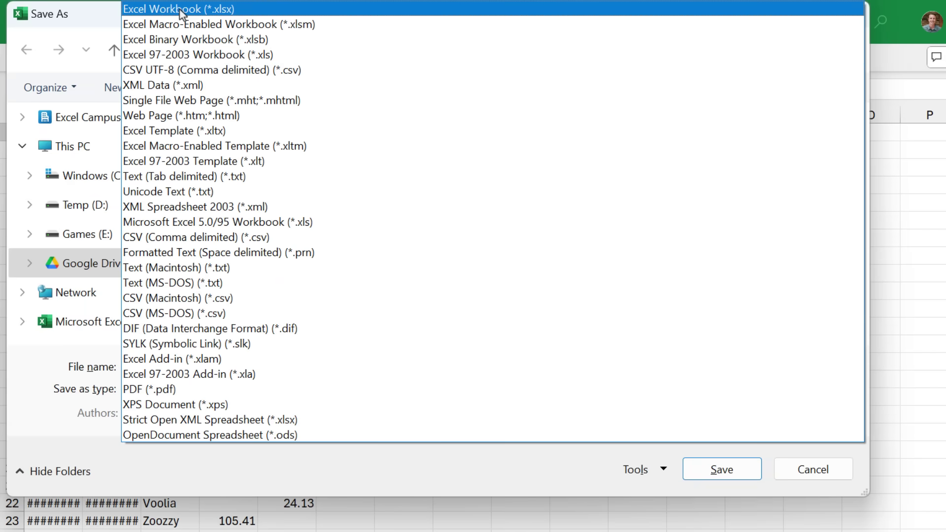
{"action": "left_click", "coordinate": [182, 10]}
{"action": "key", "text": "shift+Tab"}
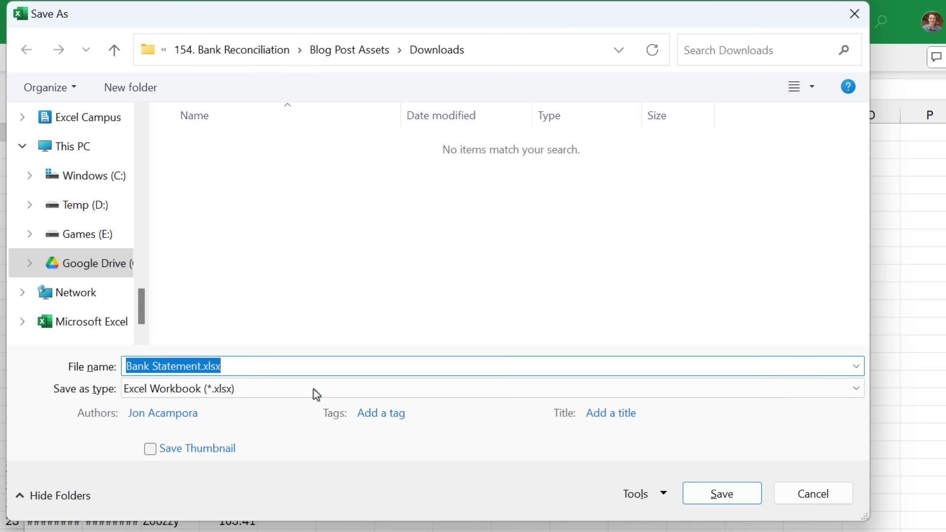
{"action": "type", "text": "Recon"}
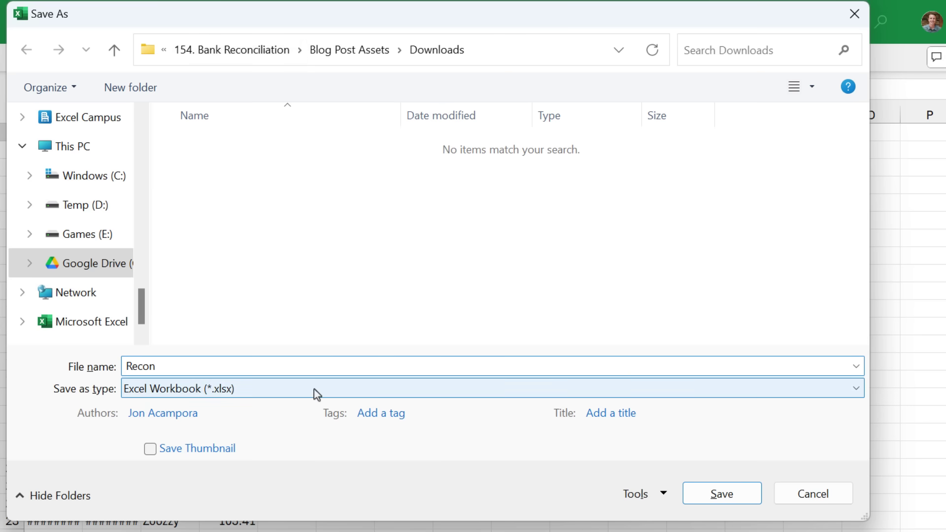
{"action": "key", "text": "Return"}
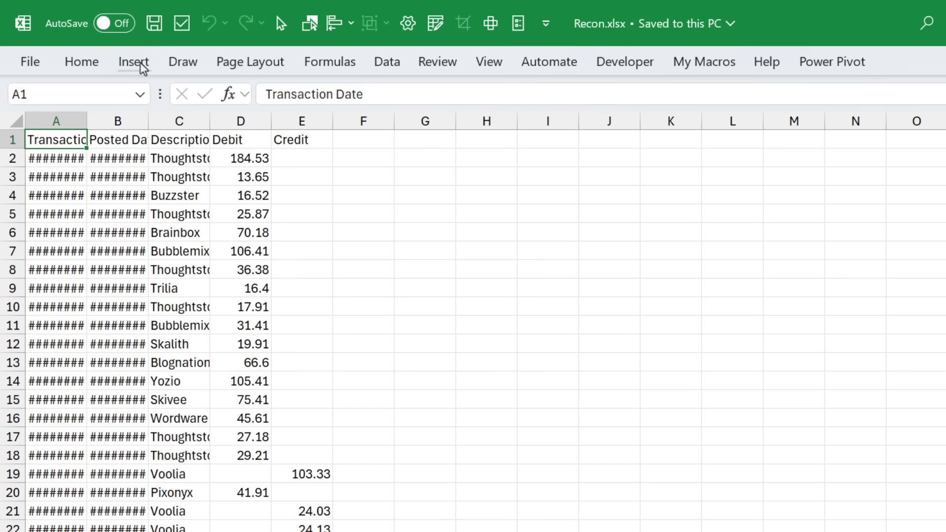
Step: Format the range $A$1:$E$1240 as an Excel table with headers
{"action": "left_click", "coordinate": [140, 64]}
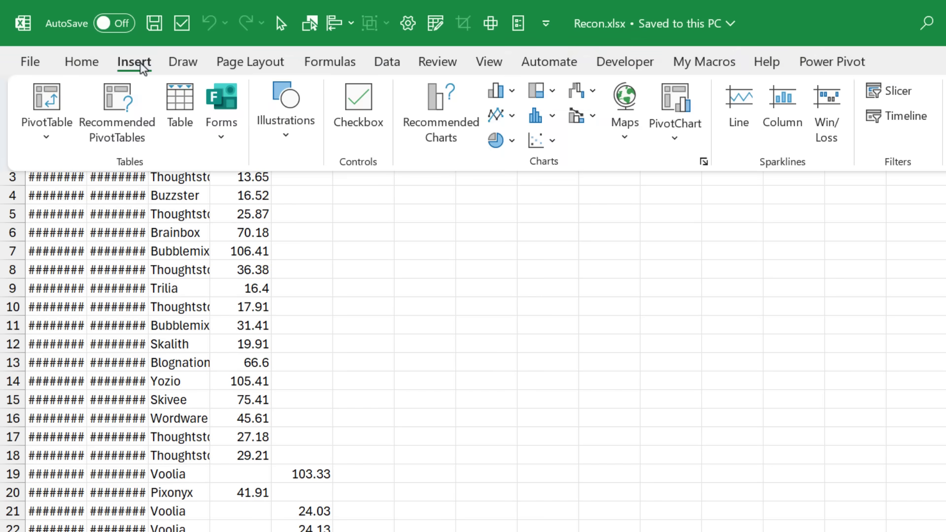
{"action": "left_click", "coordinate": [178, 113]}
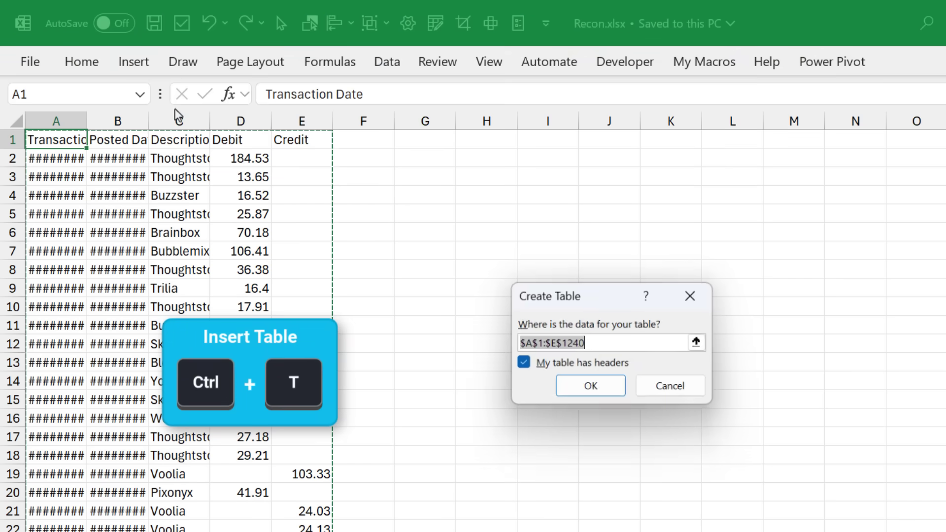
{"action": "left_click", "coordinate": [583, 391]}
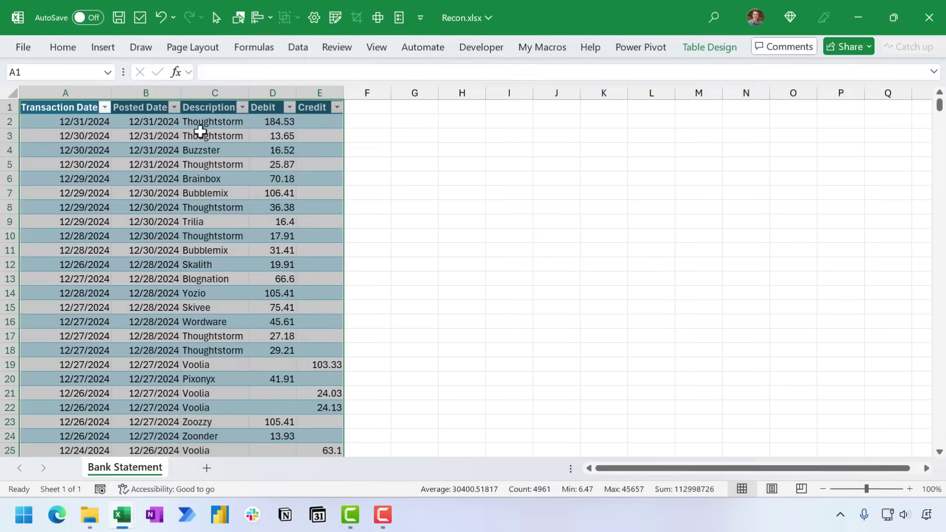
Step: Add a Source header in F1 and fill 'Bank' down every transaction row
{"action": "left_click", "coordinate": [375, 107]}
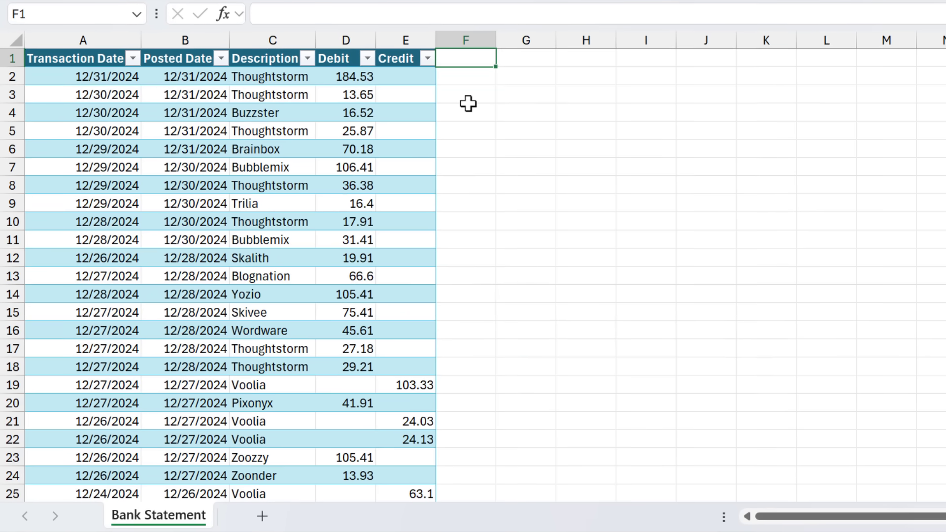
{"action": "type", "text": "Source"}
{"action": "key", "text": "Return"}
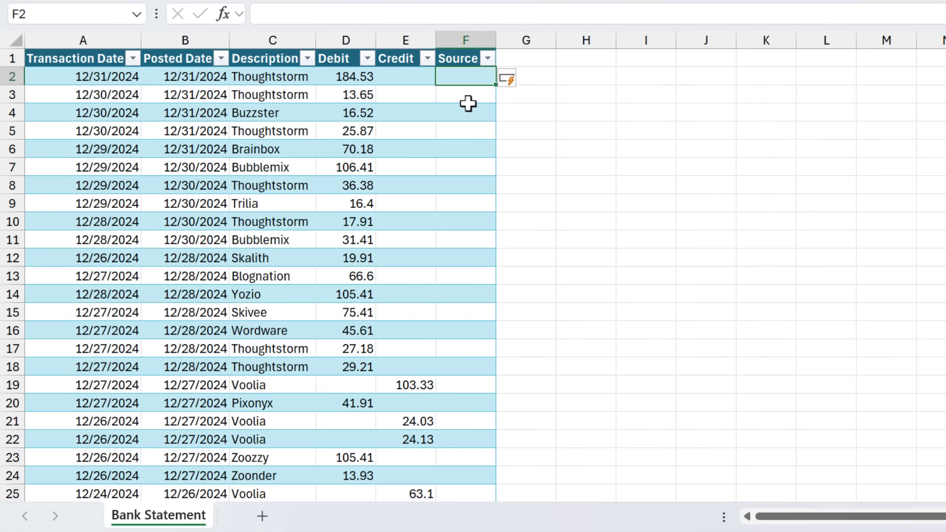
{"action": "type", "text": "Bank"}
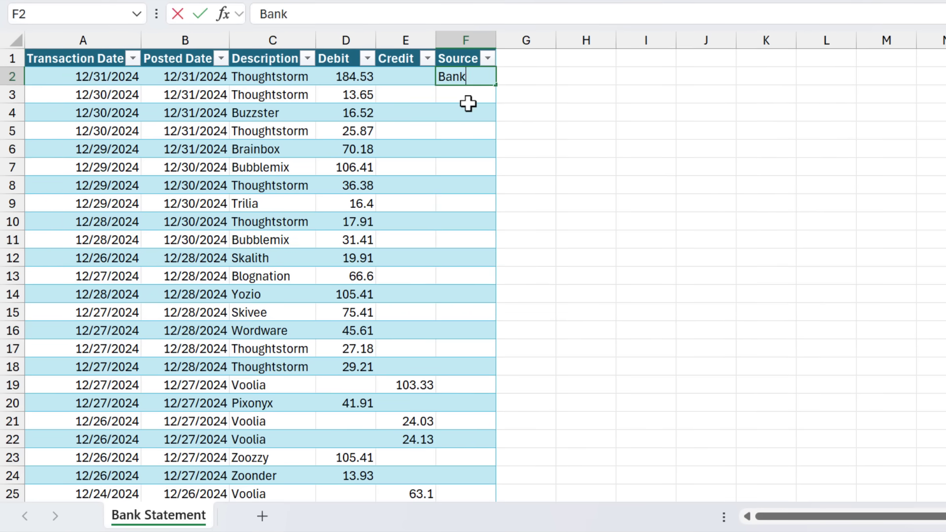
{"action": "key", "text": "Return"}
{"action": "left_click", "coordinate": [481, 78]}
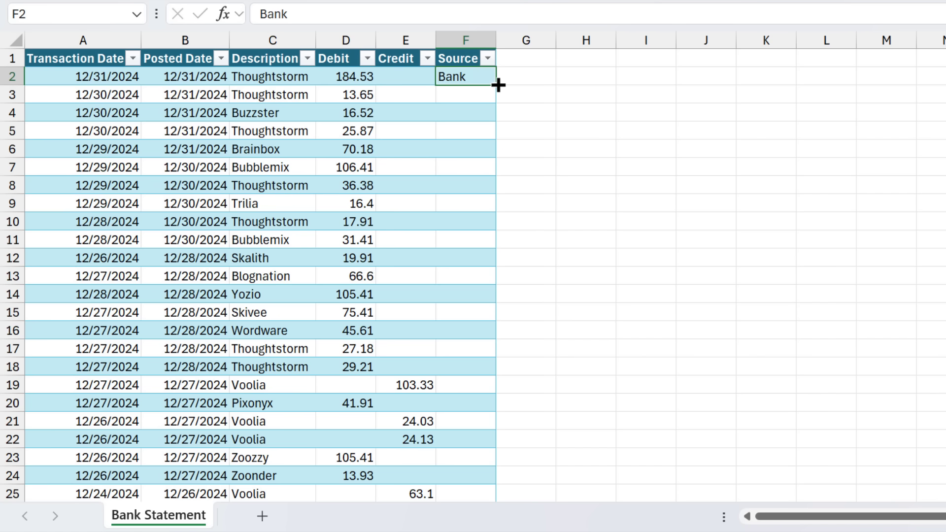
{"action": "double_click", "coordinate": [498, 86]}
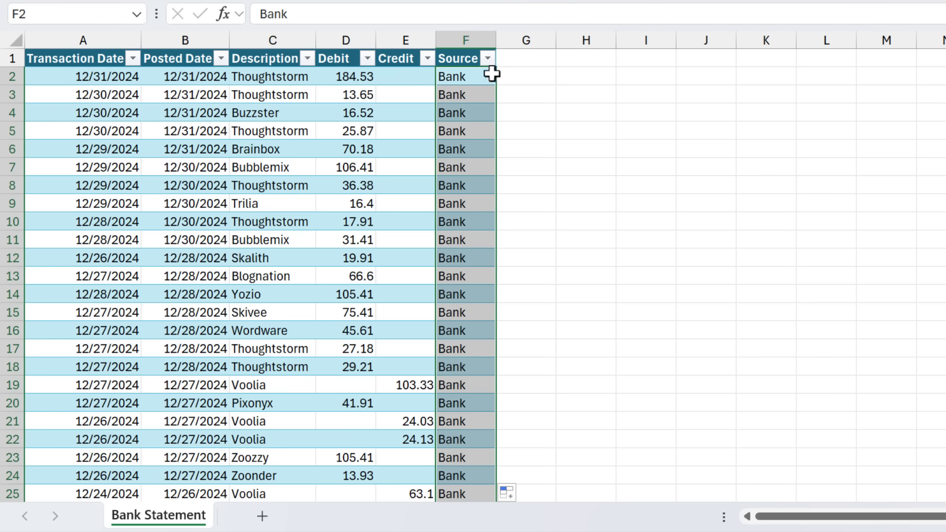
{"action": "left_click", "coordinate": [516, 58]}
{"action": "type", "text": "Amount"}
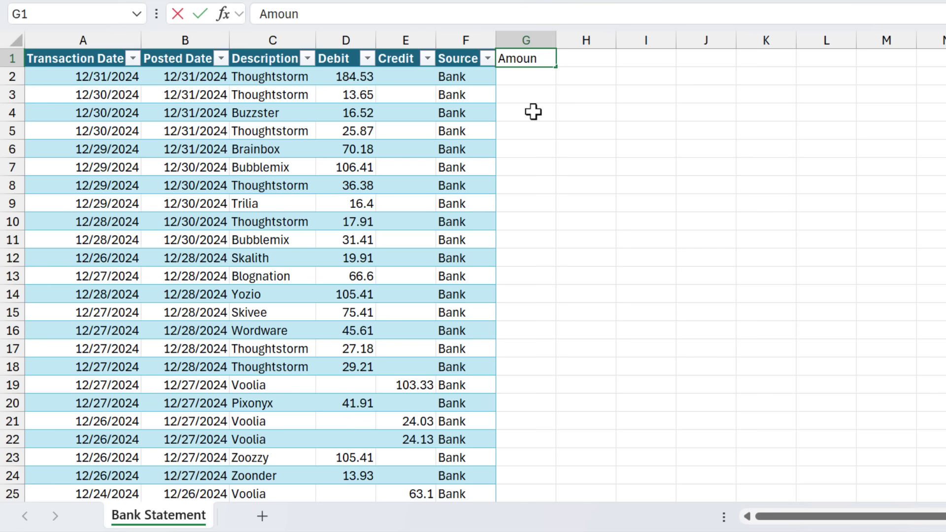
{"action": "key", "text": "Return"}
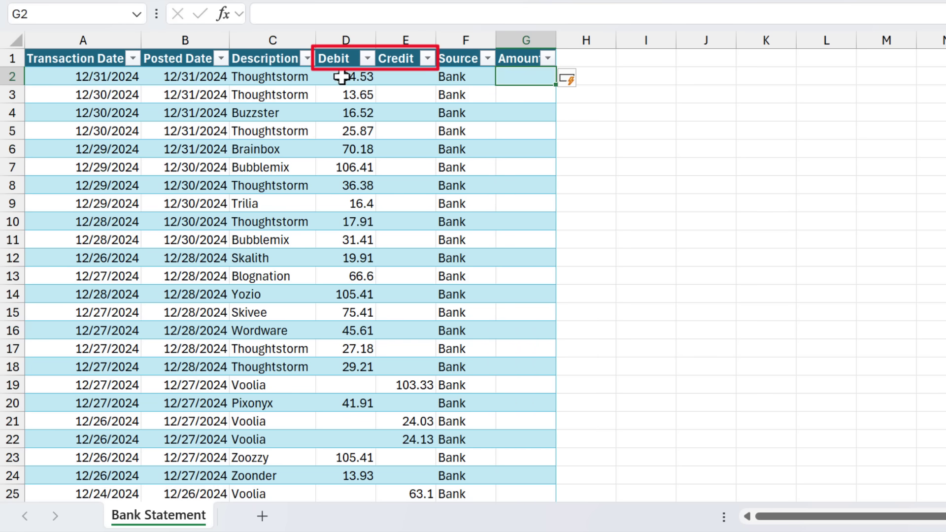
{"action": "type", "text": "="}
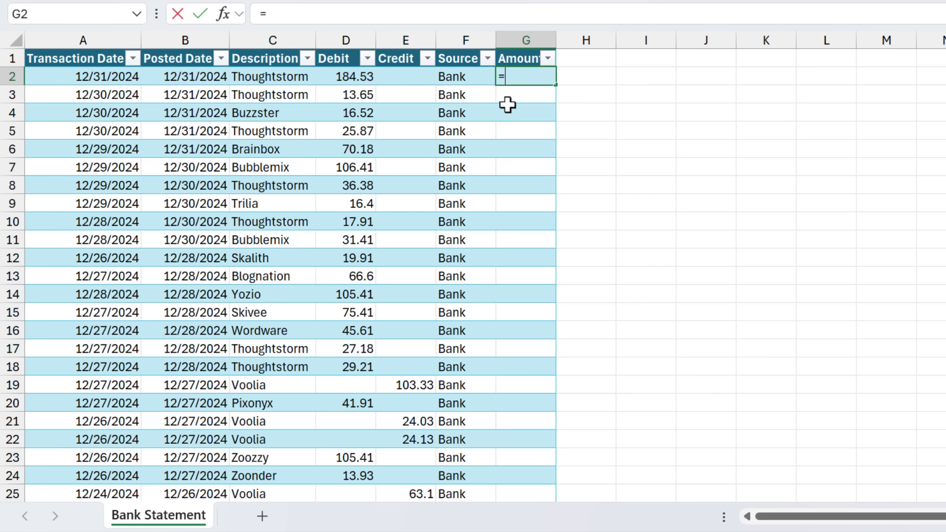
{"action": "left_click", "coordinate": [345, 76]}
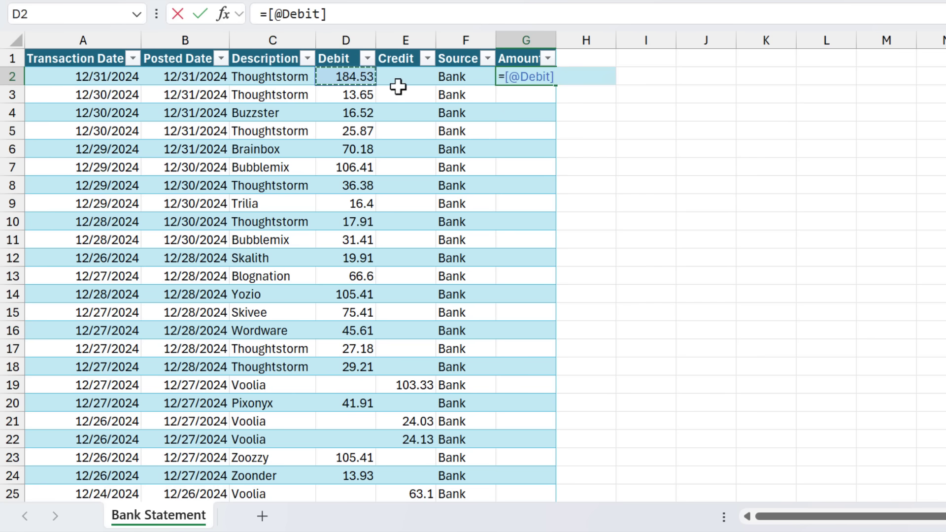
{"action": "type", "text": "+"}
{"action": "left_click", "coordinate": [404, 78]}
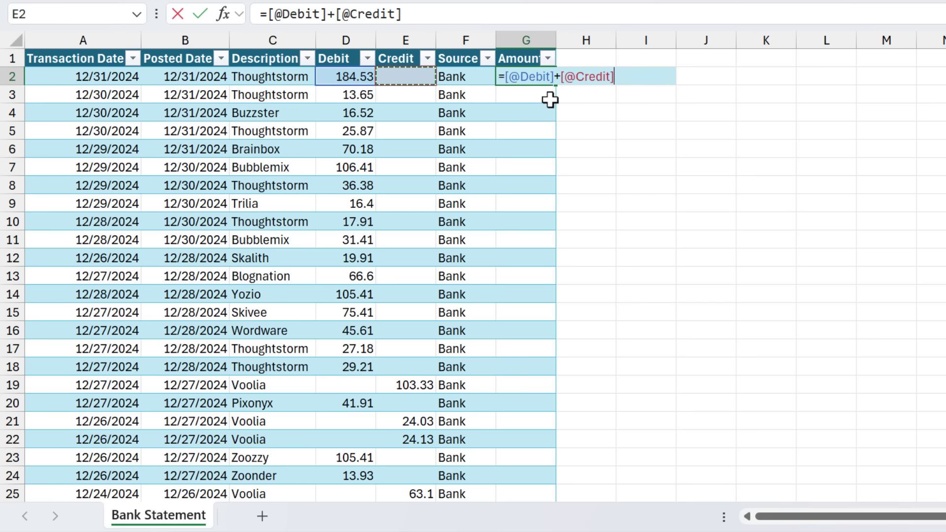
{"action": "key", "text": "Return"}
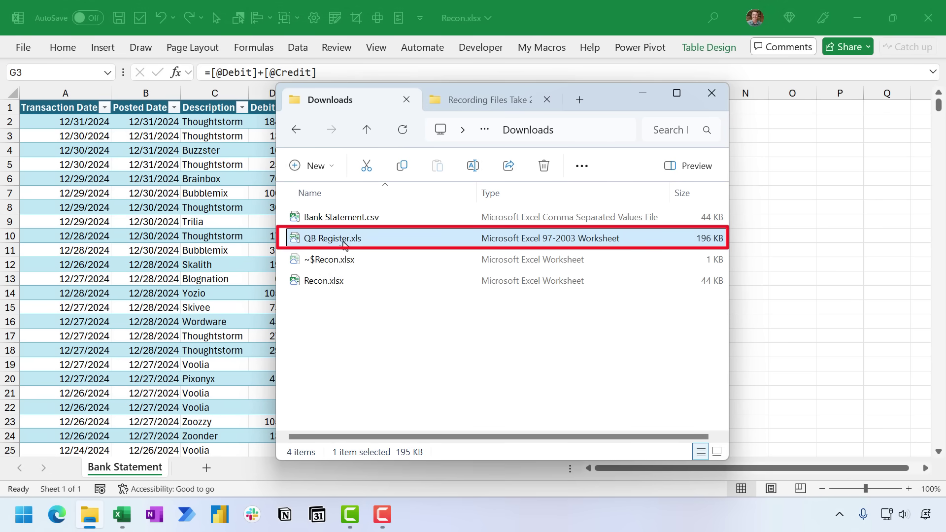
{"action": "mouse_move", "coordinate": [122, 515]}
{"action": "left_click", "coordinate": [192, 452]}
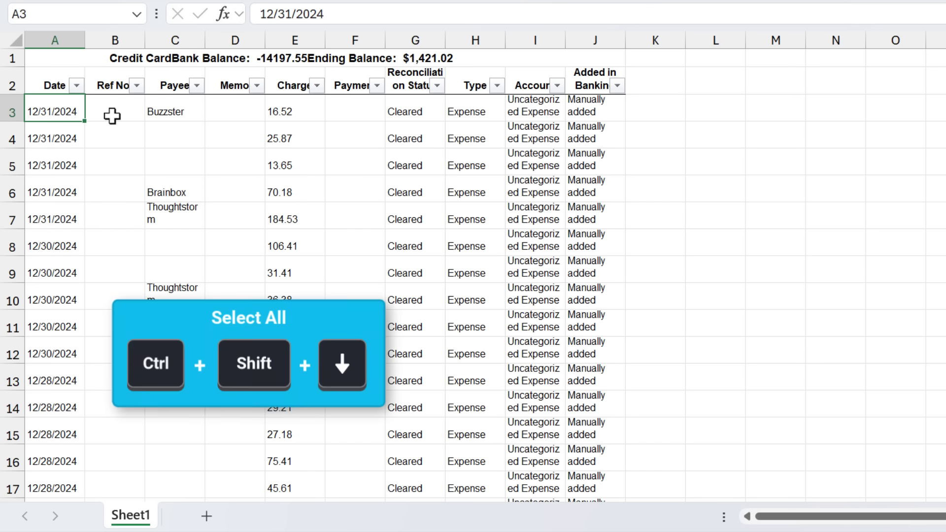
Step: Copy the QB Register date column and return to the Recon workbook
{"action": "key", "text": "ctrl+shift+Down"}
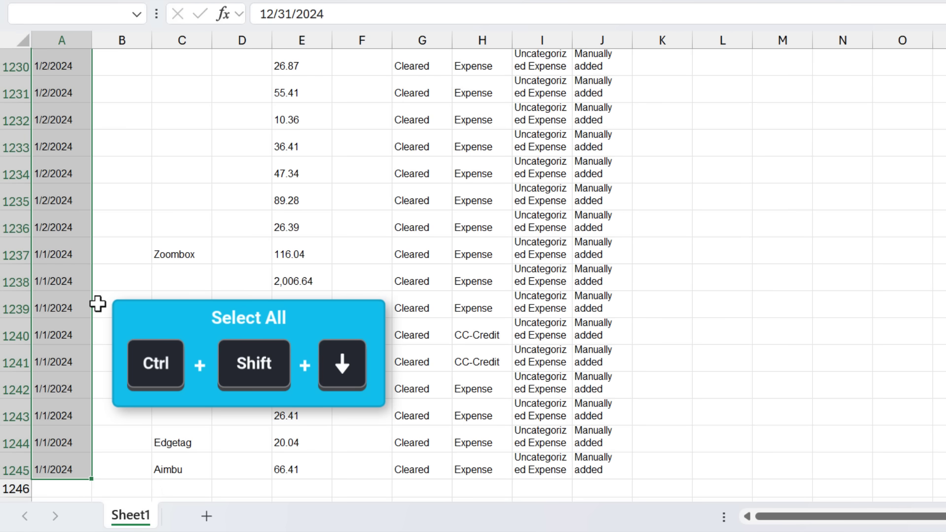
{"action": "key", "text": "ctrl+c"}
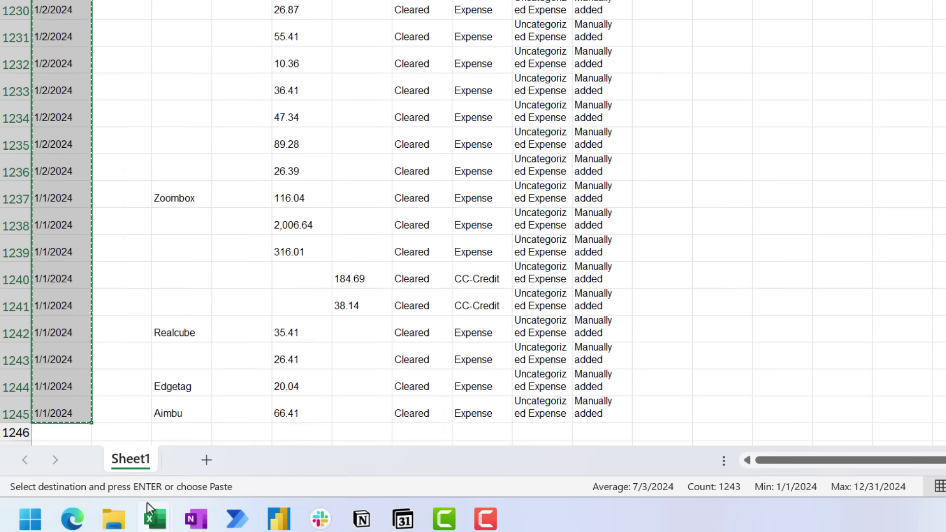
{"action": "mouse_move", "coordinate": [147, 501]}
{"action": "left_click", "coordinate": [136, 419]}
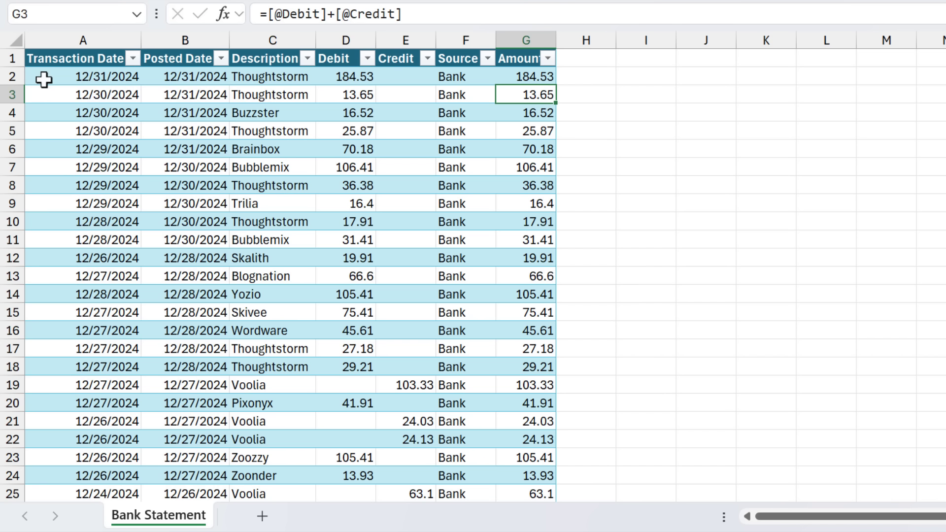
Step: Paste the register dates as values into Posted Date starting at B1241
{"action": "left_click", "coordinate": [188, 78]}
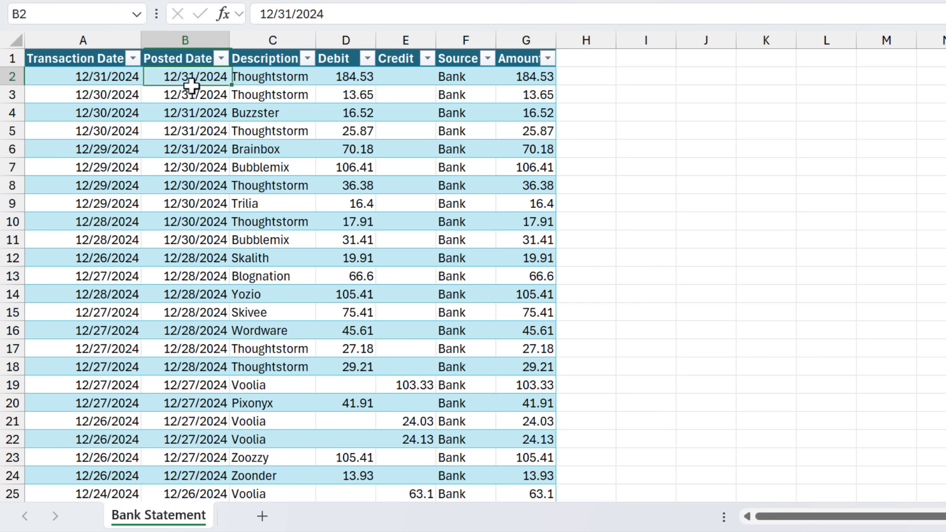
{"action": "key", "text": "ctrl+Down"}
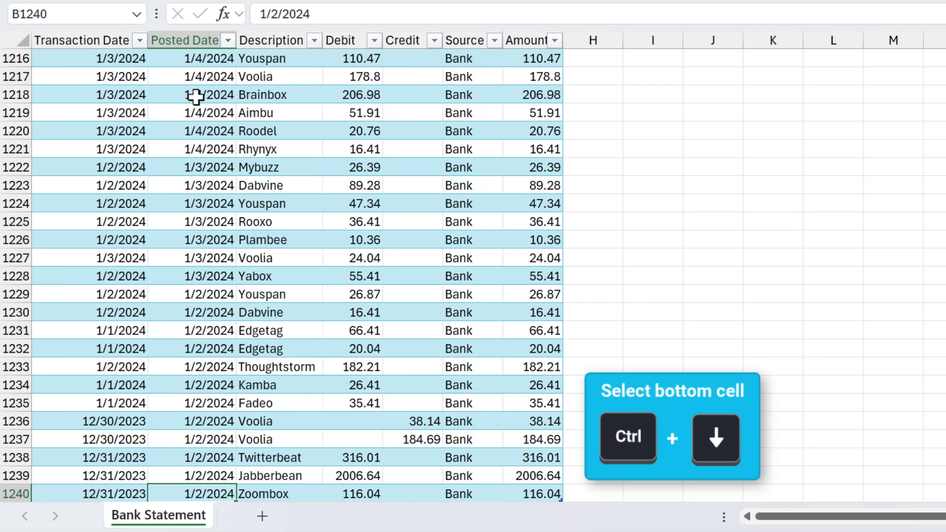
{"action": "scroll", "coordinate": [195, 97], "scroll_direction": "down", "scroll_amount": 4}
{"action": "left_click", "coordinate": [216, 294]}
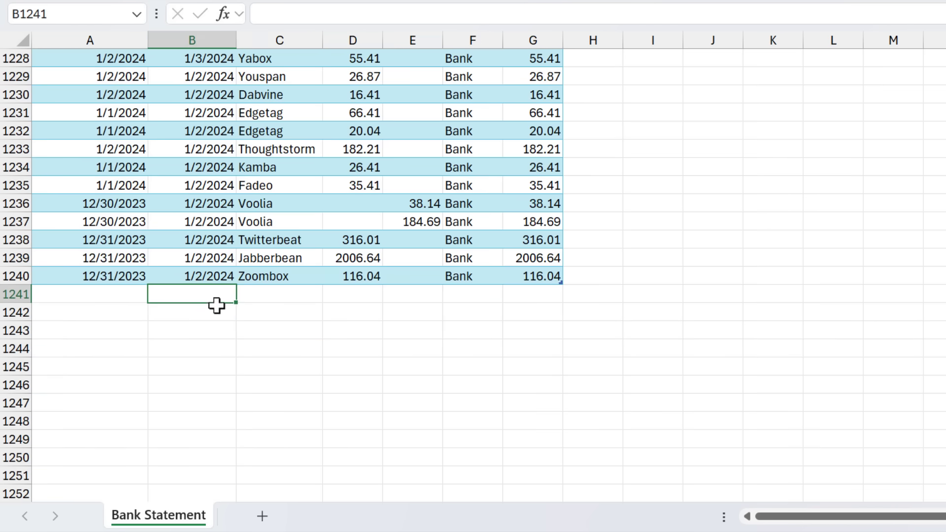
{"action": "key", "text": "ctrl+shift+v"}
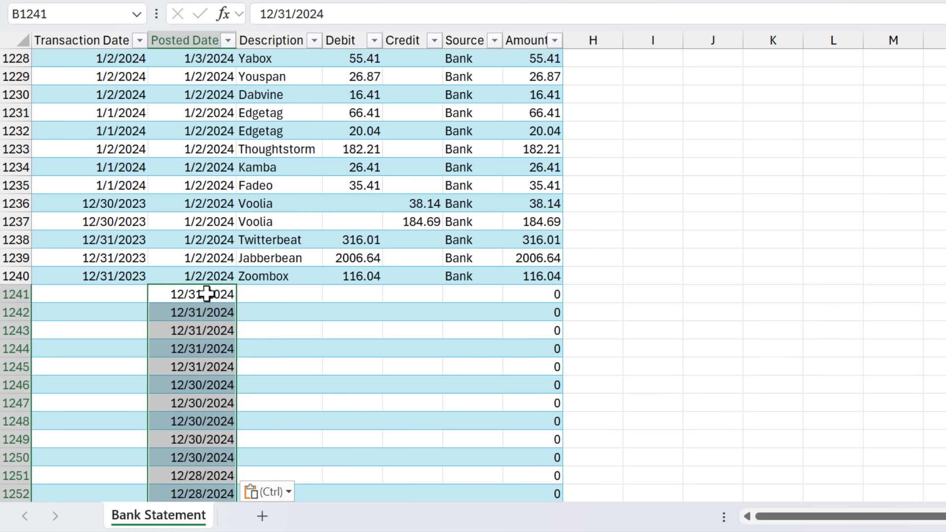
{"action": "left_click", "coordinate": [264, 494]}
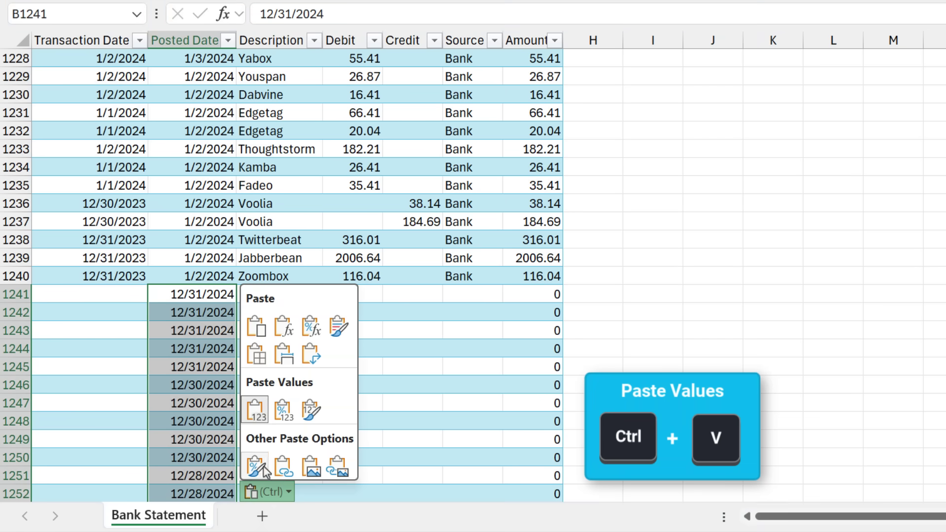
{"action": "left_click", "coordinate": [259, 417]}
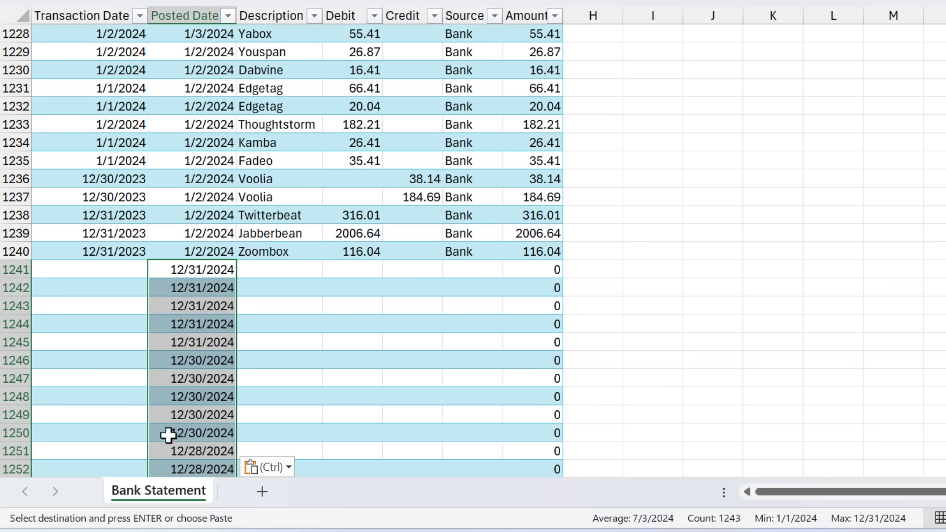
Step: Copy the QB Register payee column, starting from Buzzster in C3
{"action": "mouse_move", "coordinate": [154, 507]}
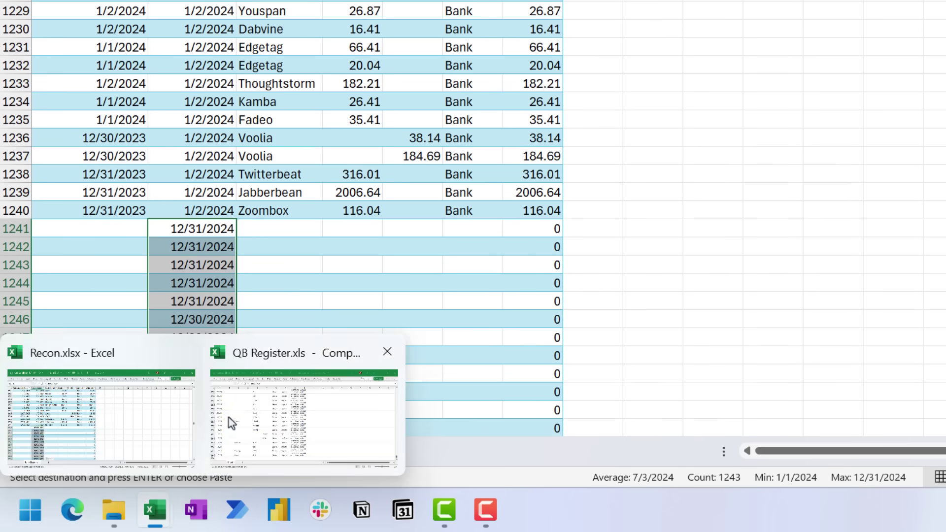
{"action": "left_click", "coordinate": [231, 423]}
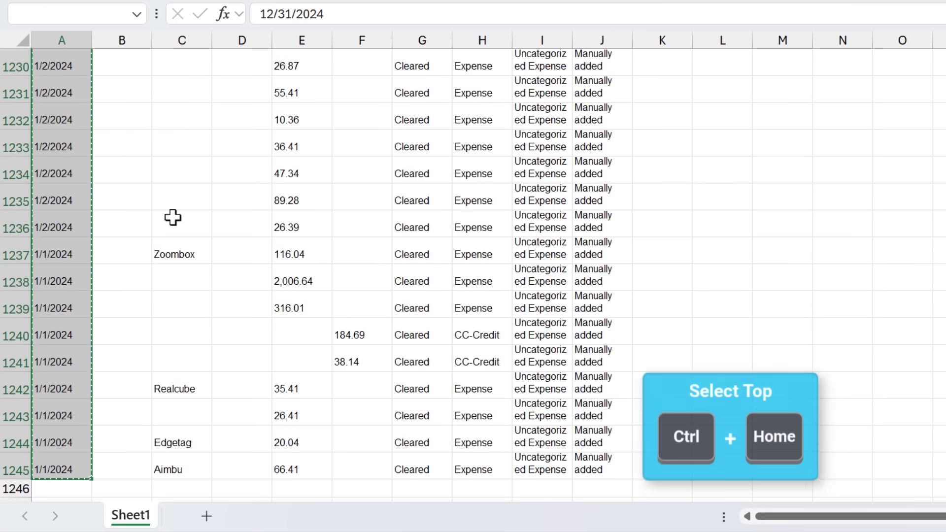
{"action": "key", "text": "ctrl+Home"}
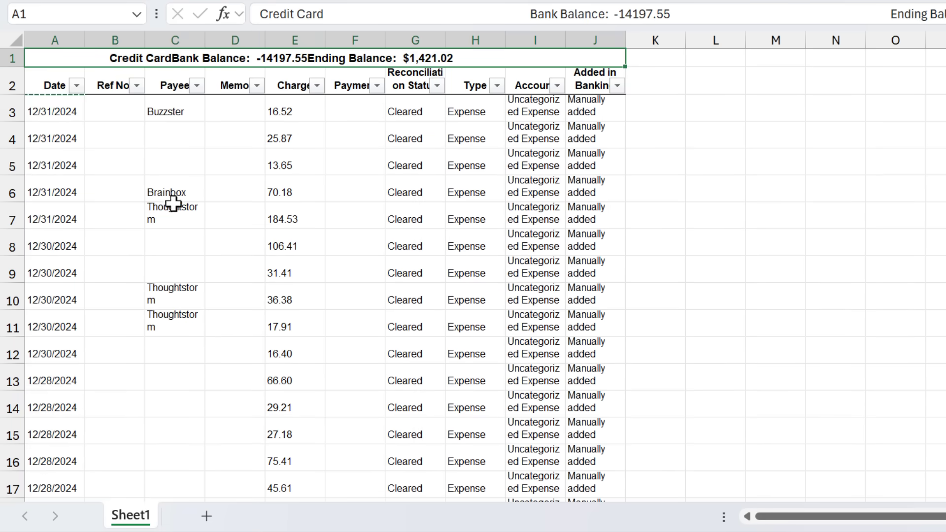
{"action": "left_click", "coordinate": [179, 105]}
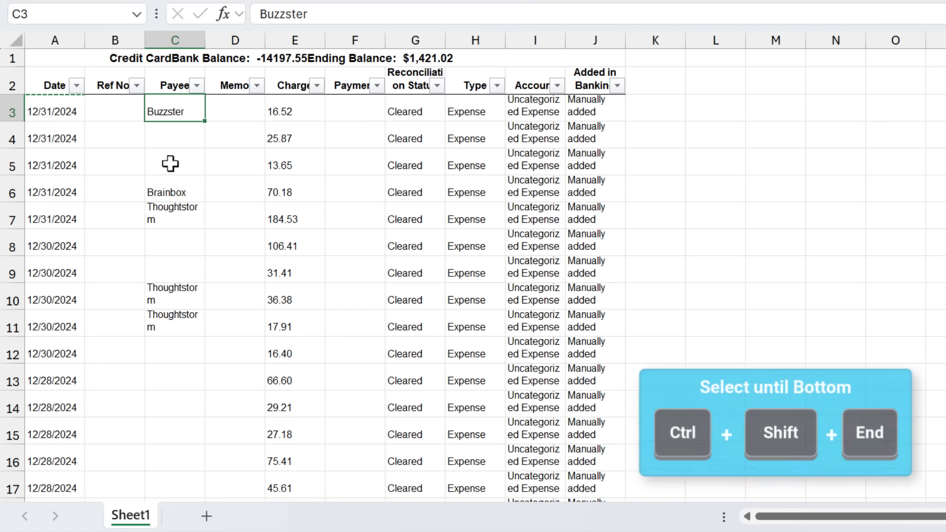
{"action": "key", "text": "ctrl+shift+End"}
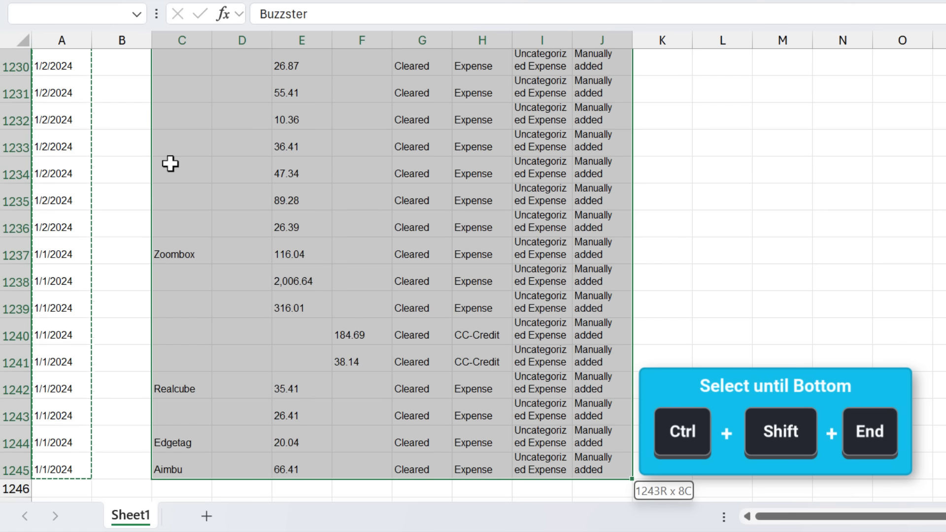
{"action": "key", "text": "ctrl+shift+Left"}
{"action": "key", "text": "ctrl+shift+Left"}
{"action": "key", "text": "ctrl+shift+Left"}
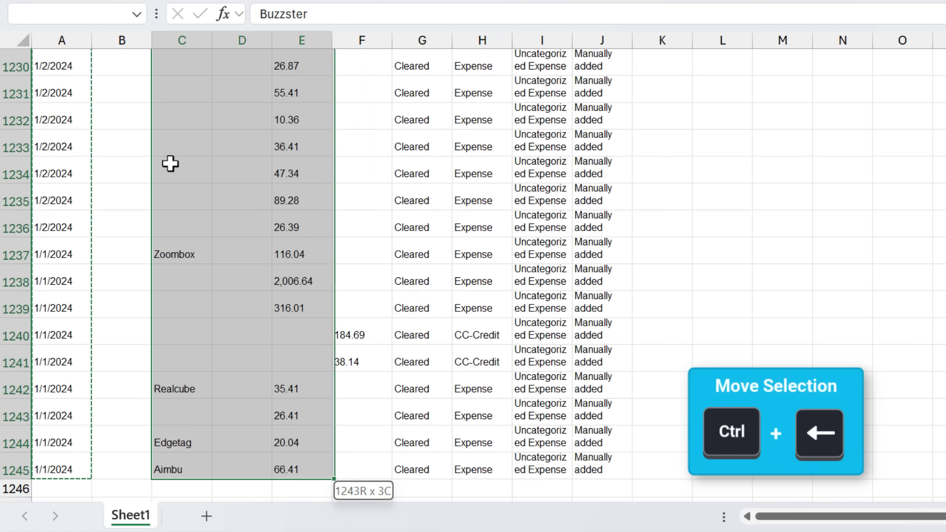
{"action": "key", "text": "ctrl+c"}
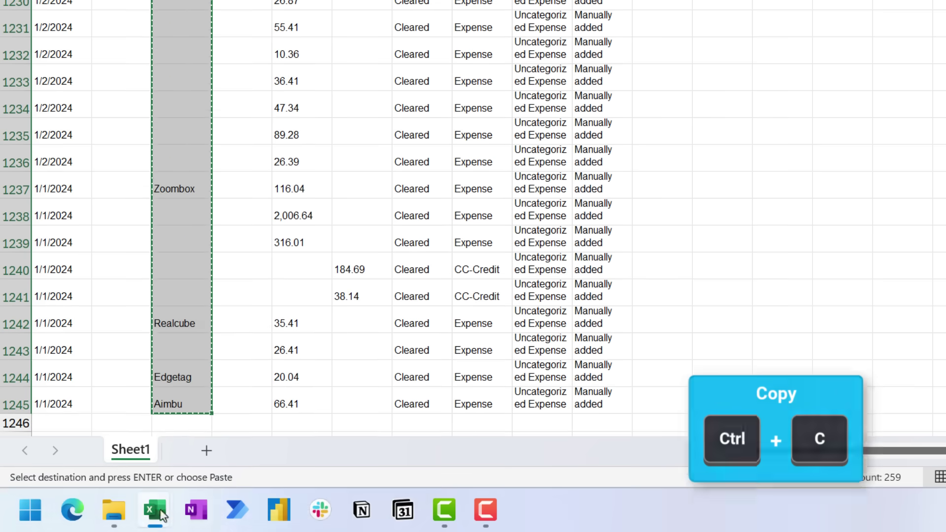
Step: Paste the payee names as values into Description starting at C1241
{"action": "mouse_move", "coordinate": [156, 511]}
{"action": "left_click", "coordinate": [131, 443]}
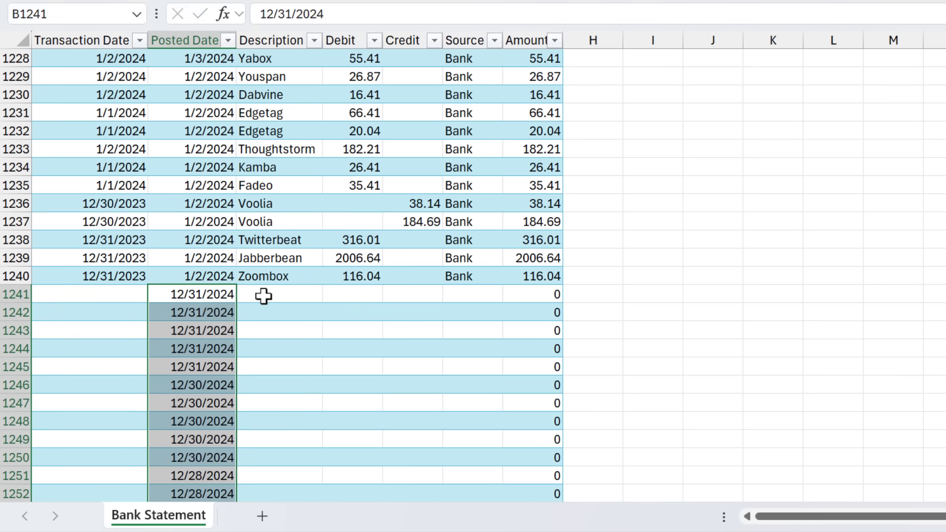
{"action": "left_click", "coordinate": [264, 296]}
{"action": "key", "text": "ctrl+shift+v"}
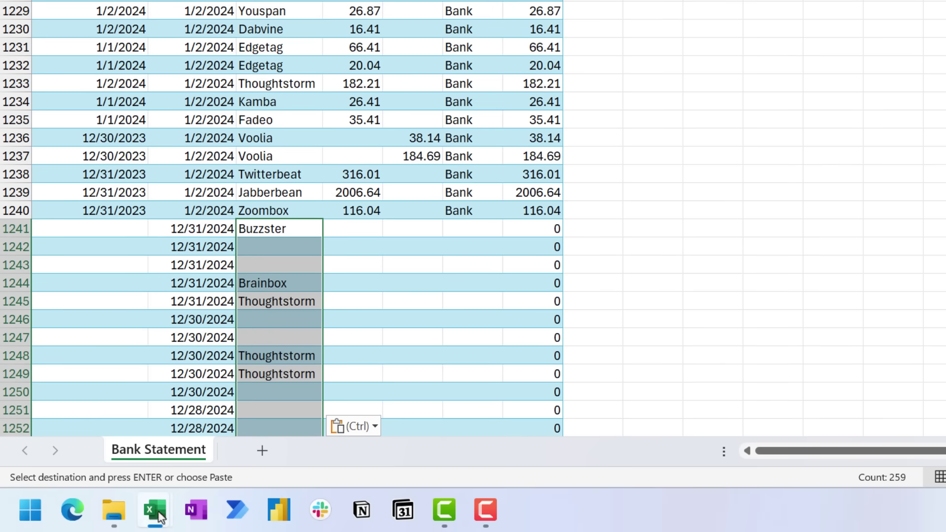
Step: Copy the QB Register charge and payment amounts, starting from 16.52 in E3
{"action": "mouse_move", "coordinate": [154, 515]}
{"action": "left_click", "coordinate": [217, 442]}
{"action": "key", "text": "ctrl+Home"}
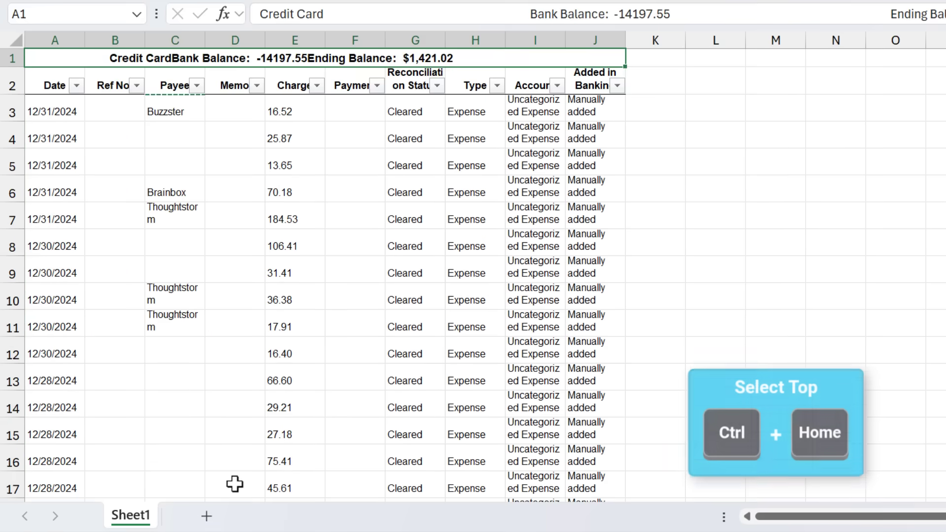
{"action": "left_click", "coordinate": [286, 108]}
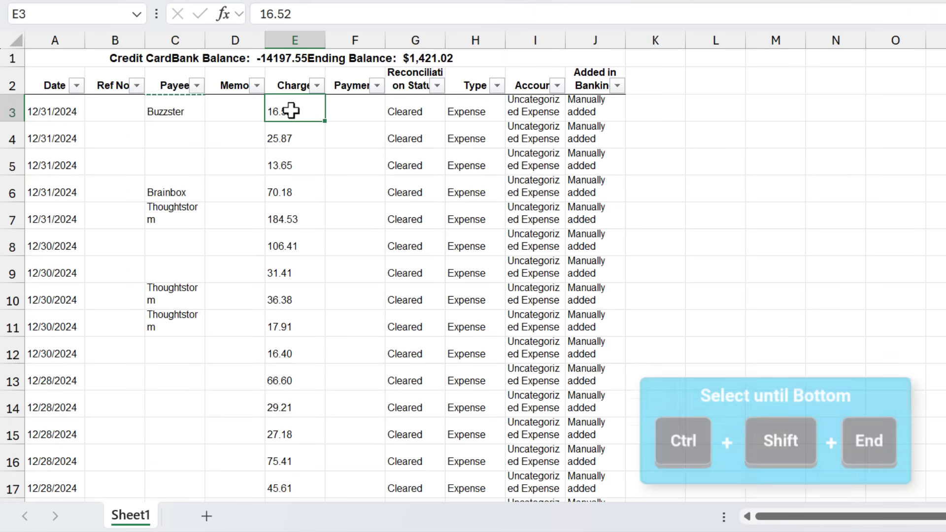
{"action": "key", "text": "ctrl+shift+End"}
{"action": "key", "text": "shift+Left"}
{"action": "key", "text": "shift+Left"}
{"action": "key", "text": "shift+Left"}
{"action": "key", "text": "shift+Left"}
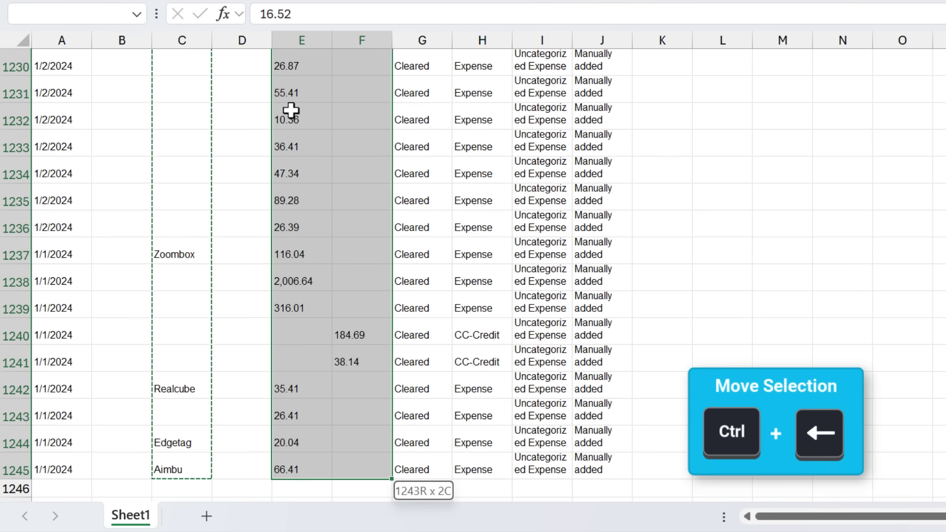
{"action": "key", "text": "ctrl+c"}
Step: Paste the amounts as values into Debit starting at D1241
{"action": "key", "text": "alt+Tab"}
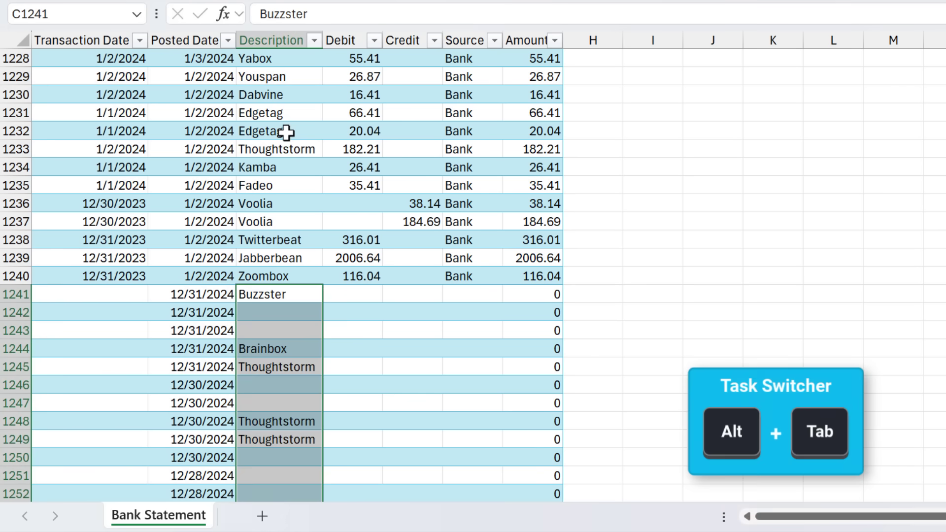
{"action": "left_click", "coordinate": [360, 296]}
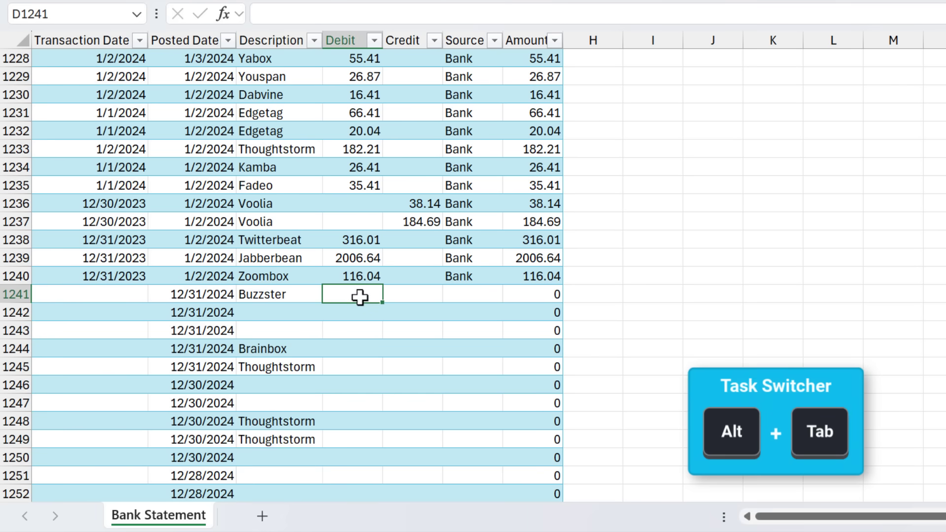
{"action": "key", "text": "ctrl+shift+v"}
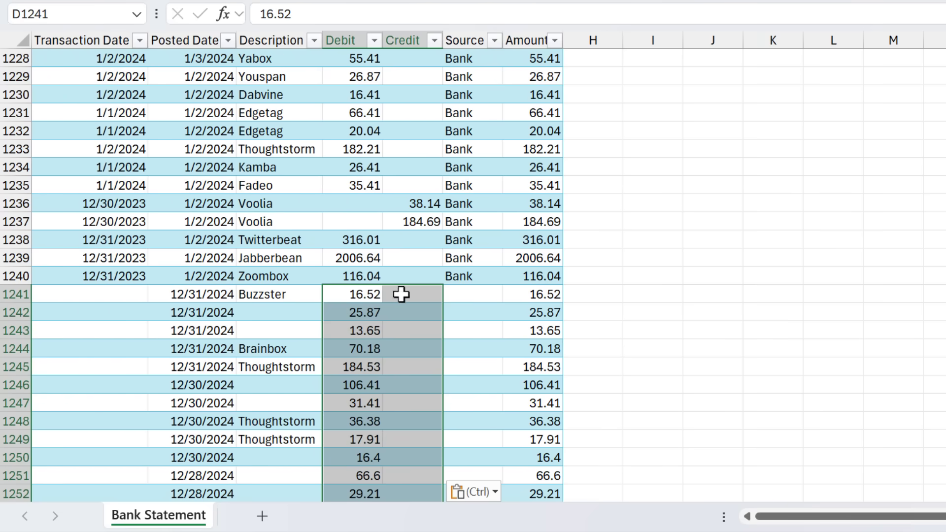
Step: Enter 'Acct' in F1241 and fill it down all appended register rows
{"action": "left_click", "coordinate": [455, 294]}
{"action": "key", "text": "F2"}
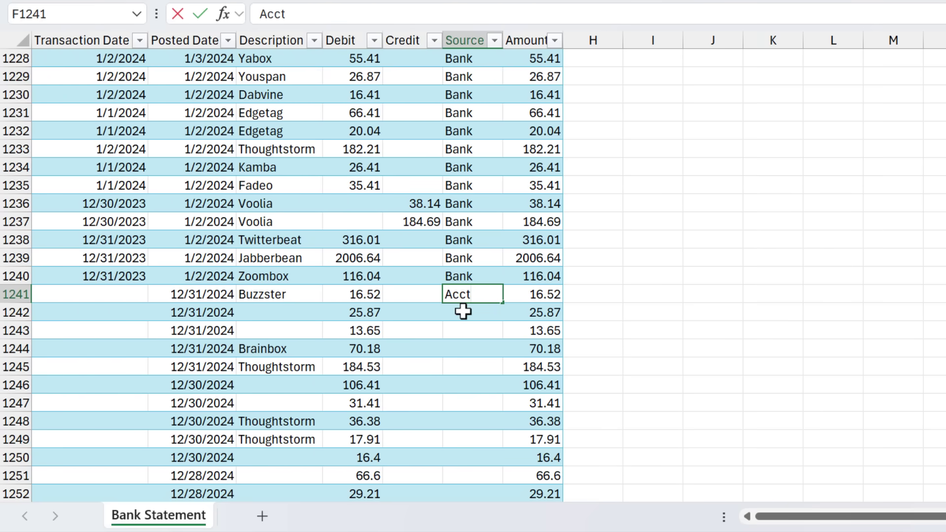
{"action": "key", "text": "Return"}
{"action": "left_click", "coordinate": [498, 297]}
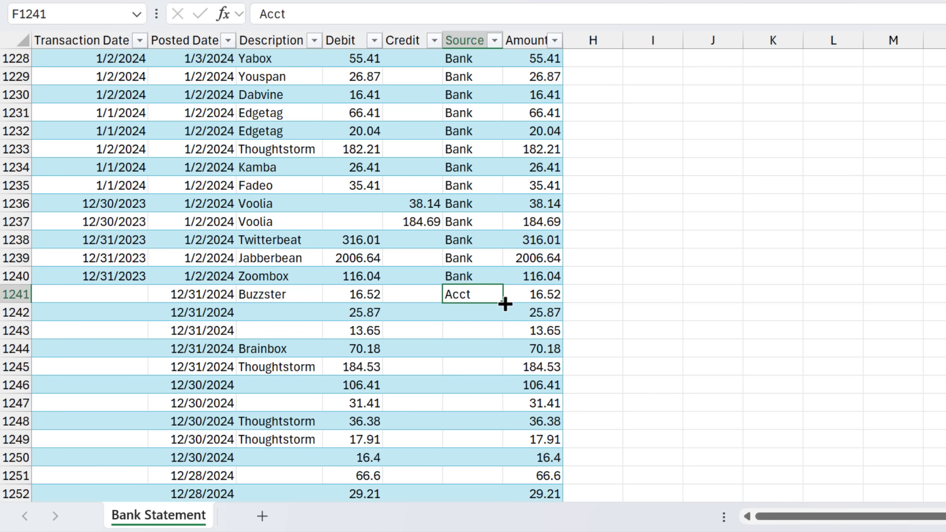
{"action": "double_click", "coordinate": [502, 302]}
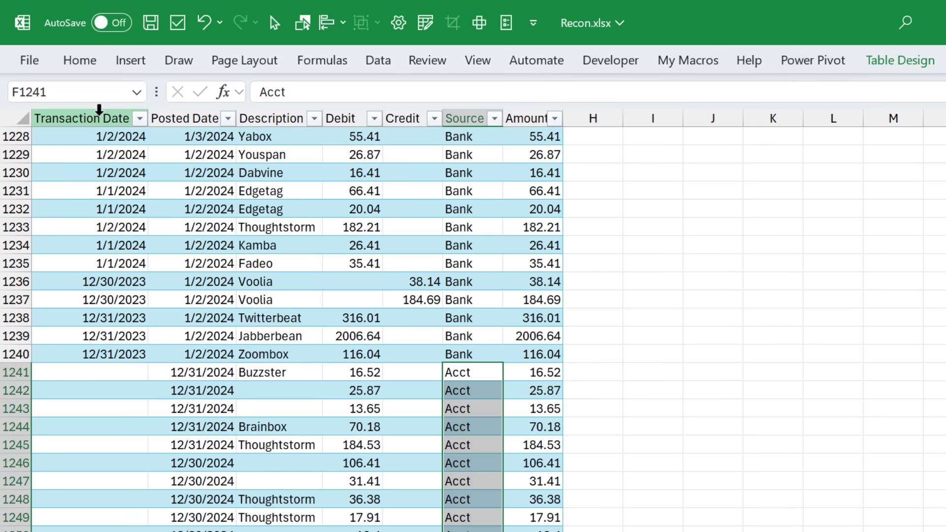
Step: Delete the Transaction Date table column and return to the top of the sheet
{"action": "left_click", "coordinate": [98, 32]}
{"action": "right_click", "coordinate": [99, 111]}
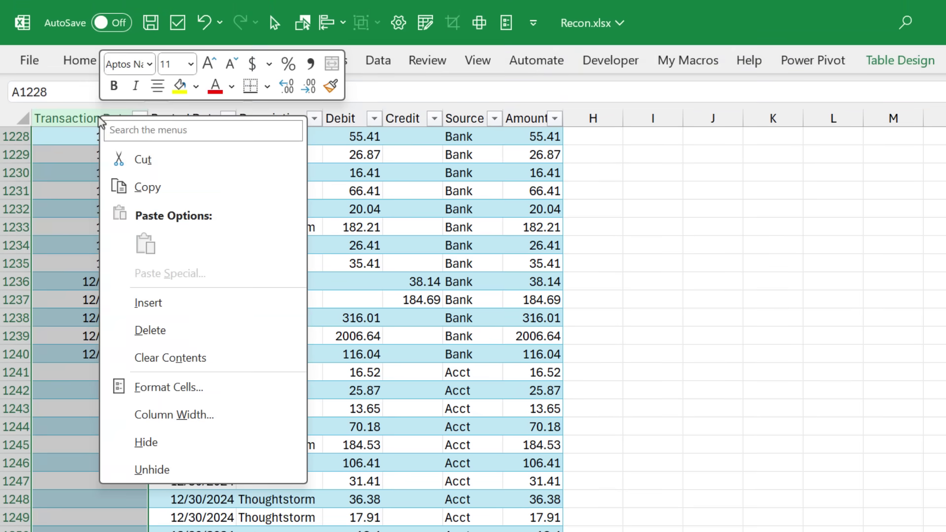
{"action": "left_click", "coordinate": [150, 331]}
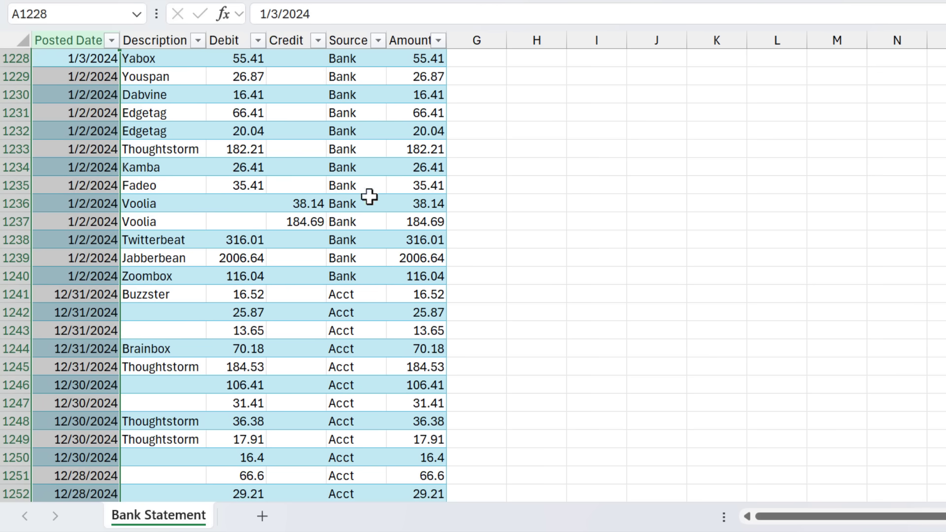
{"action": "key", "text": "ctrl+Home"}
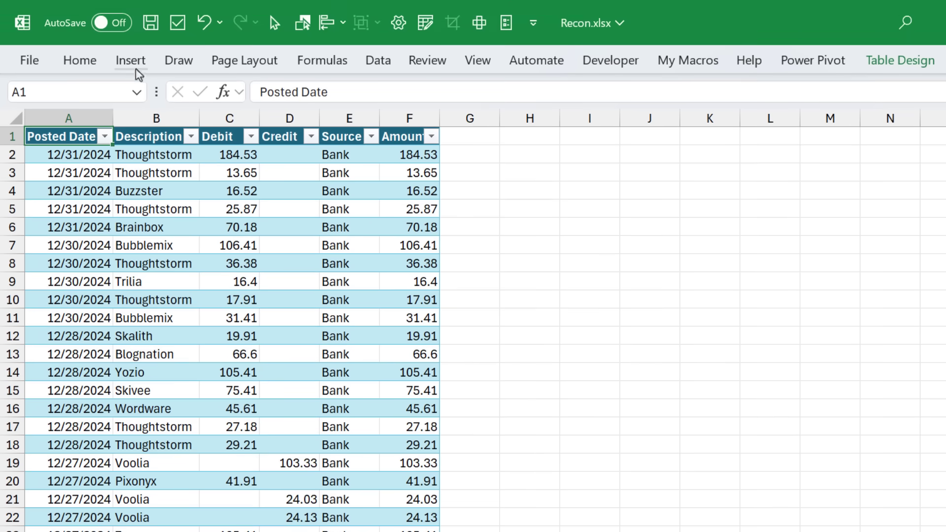
Step: Insert a blank PivotTable from Table1 on a new worksheet
{"action": "left_click", "coordinate": [131, 66]}
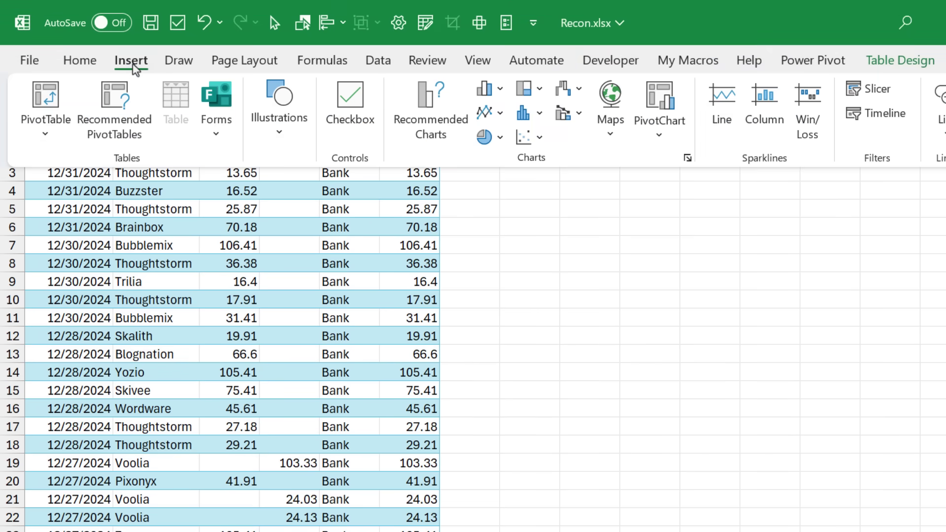
{"action": "left_click", "coordinate": [44, 98]}
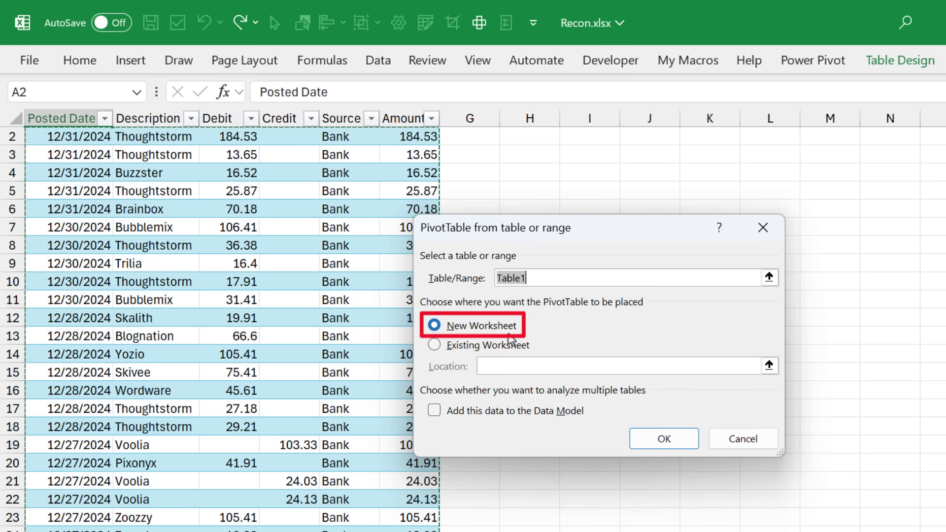
{"action": "left_click", "coordinate": [649, 444]}
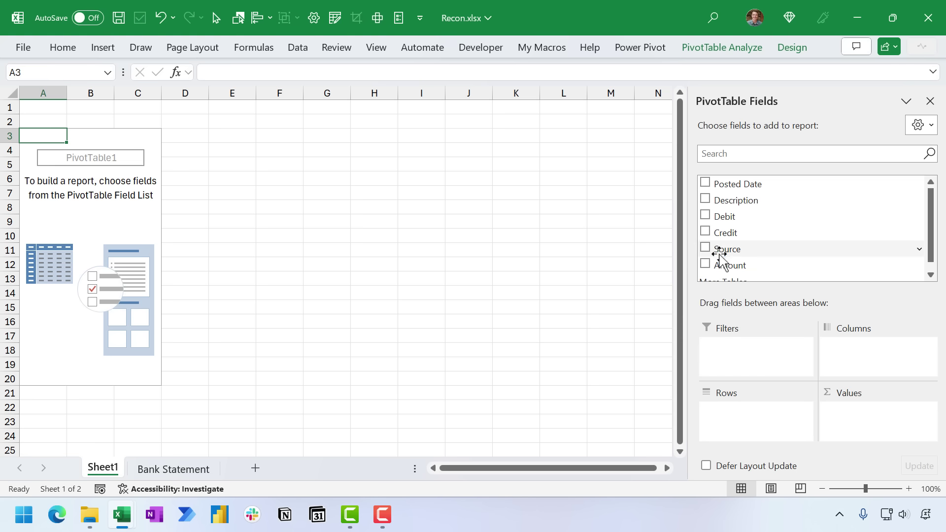
Step: Lay out the pivot with Source in columns, Count of Posted Date in values, and Amount in rows
{"action": "left_click_drag", "start_coordinate": [726, 249], "coordinate": [868, 365]}
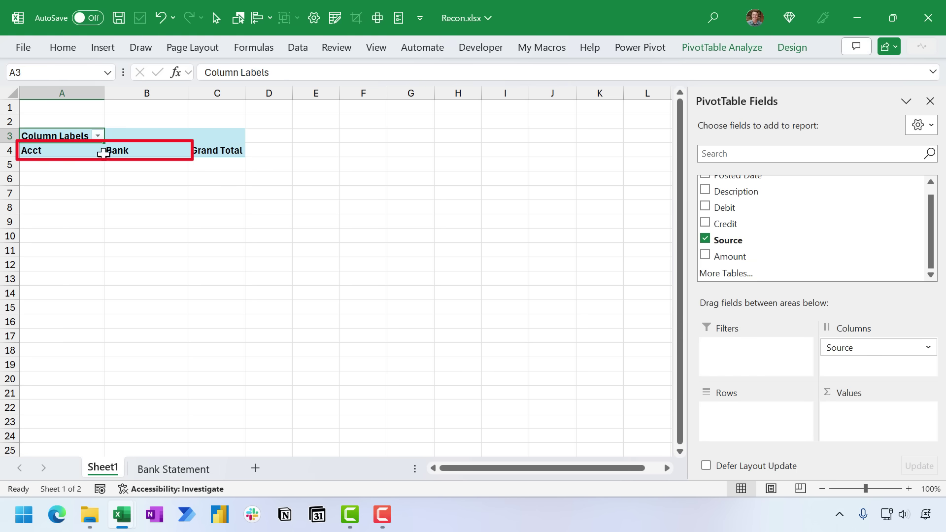
{"action": "scroll", "coordinate": [738, 235], "scroll_direction": "up", "scroll_amount": 1}
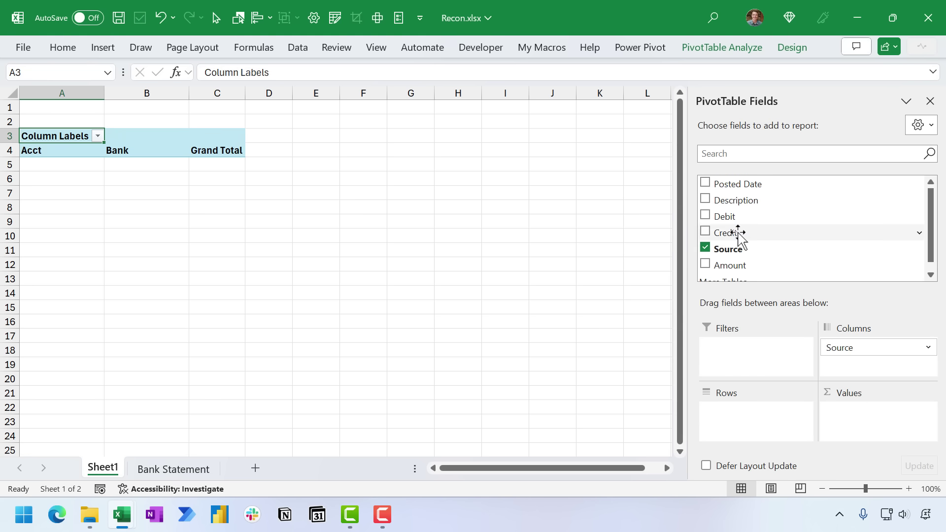
{"action": "left_click_drag", "start_coordinate": [737, 184], "coordinate": [851, 420]}
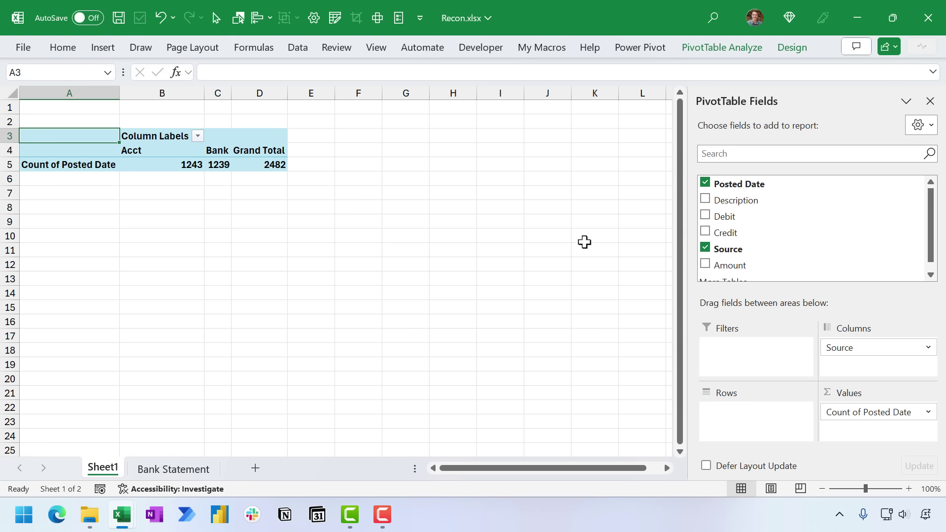
{"action": "left_click_drag", "start_coordinate": [724, 266], "coordinate": [744, 415]}
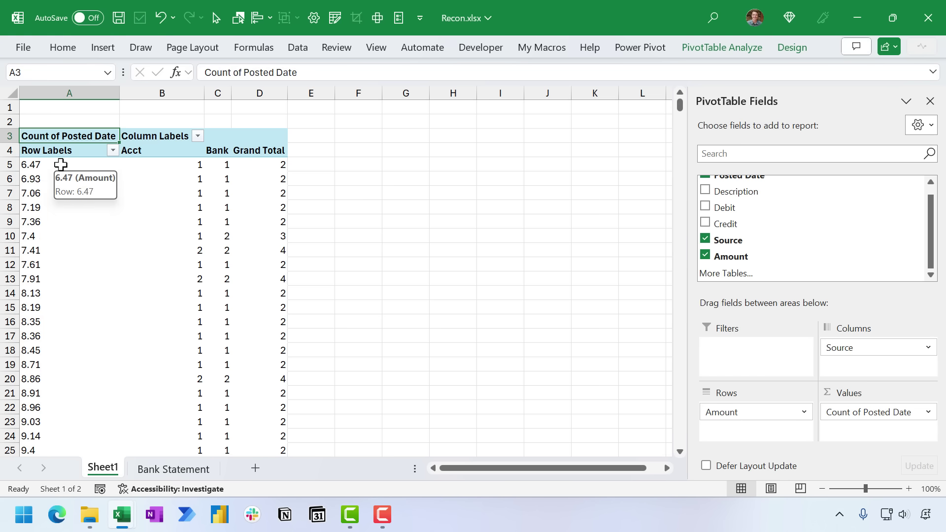
Step: Remove the pivot's Grand Total column
{"action": "mouse_move", "coordinate": [173, 165]}
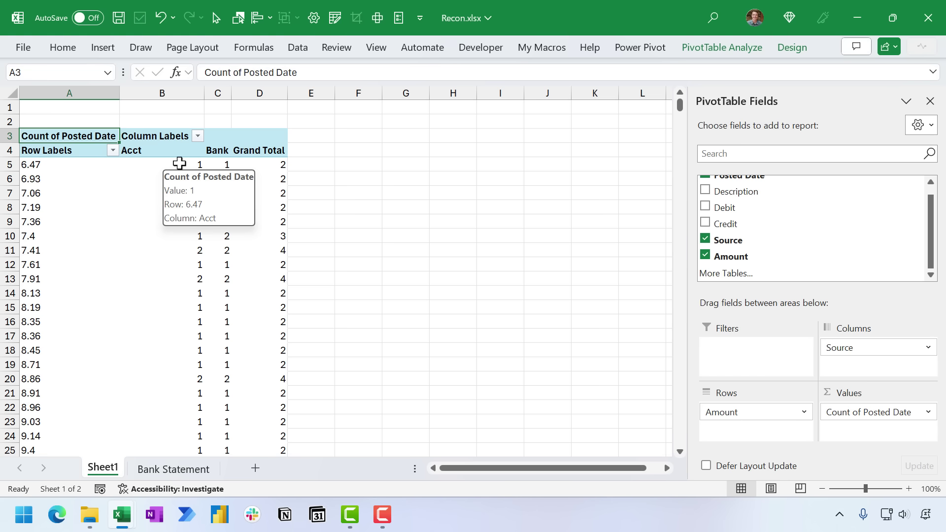
{"action": "mouse_move", "coordinate": [215, 163]}
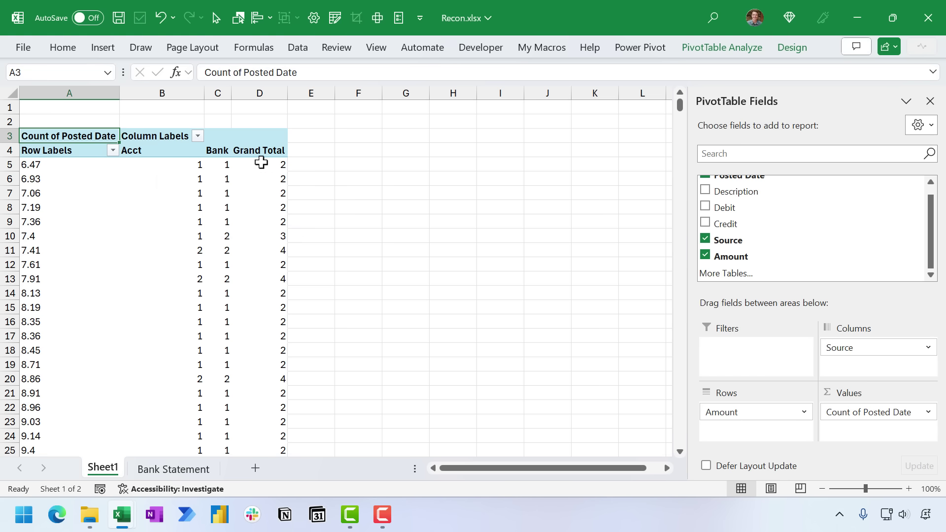
{"action": "mouse_move", "coordinate": [262, 162]}
{"action": "right_click", "coordinate": [258, 152]}
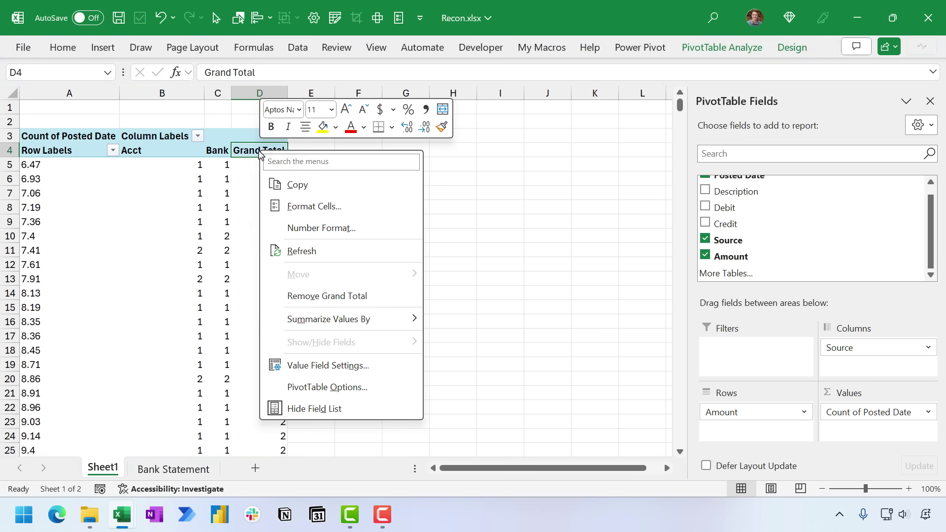
{"action": "left_click", "coordinate": [307, 296]}
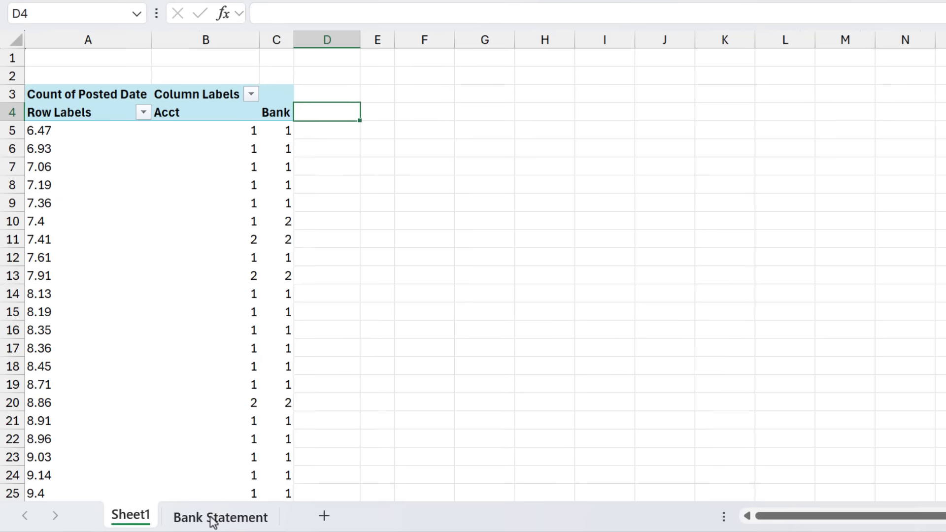
Step: On Bank Statement, filter the Amount column to show only 6.47
{"action": "left_click", "coordinate": [212, 519]}
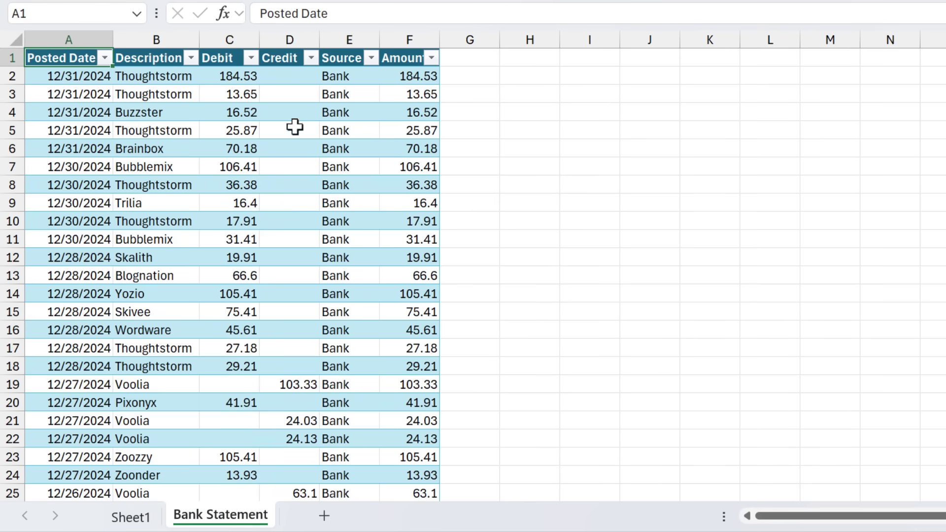
{"action": "left_click", "coordinate": [431, 58]}
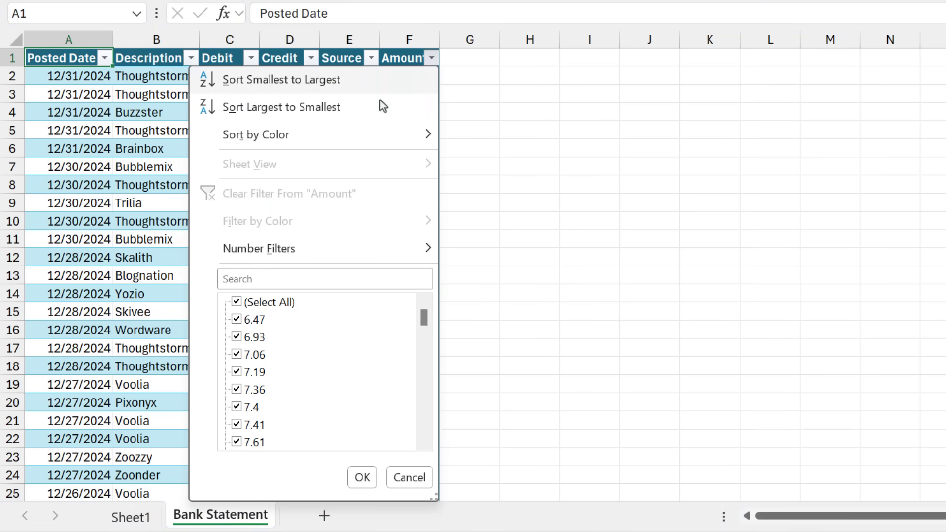
{"action": "left_click", "coordinate": [250, 302]}
{"action": "left_click", "coordinate": [253, 321]}
{"action": "left_click", "coordinate": [362, 478]}
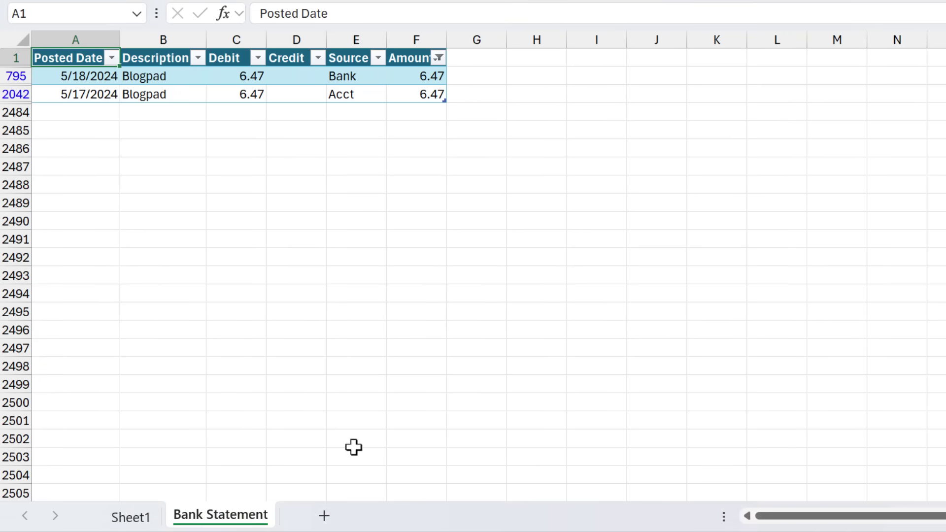
Step: Check the Bank and Acct records for 6.47, then return to Sheet1's pivot
{"action": "left_click", "coordinate": [363, 76]}
{"action": "left_click", "coordinate": [369, 95]}
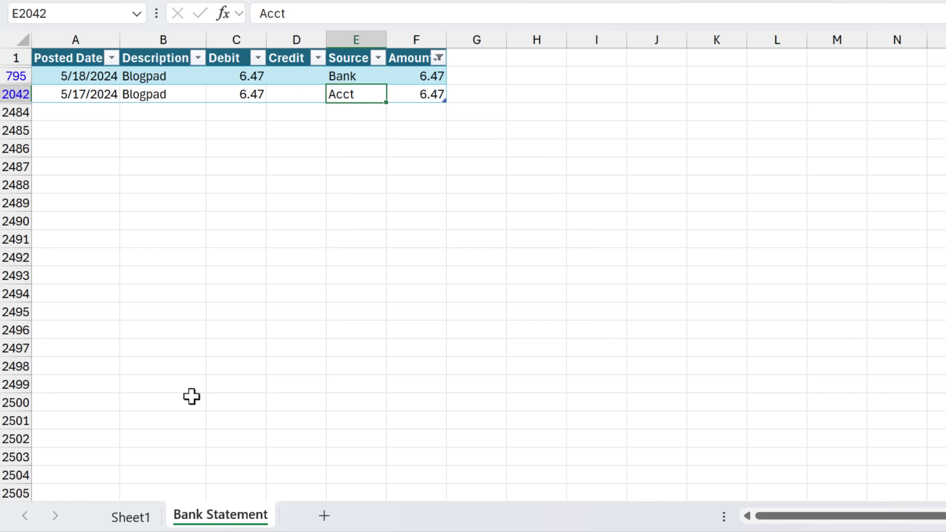
{"action": "left_click", "coordinate": [139, 518]}
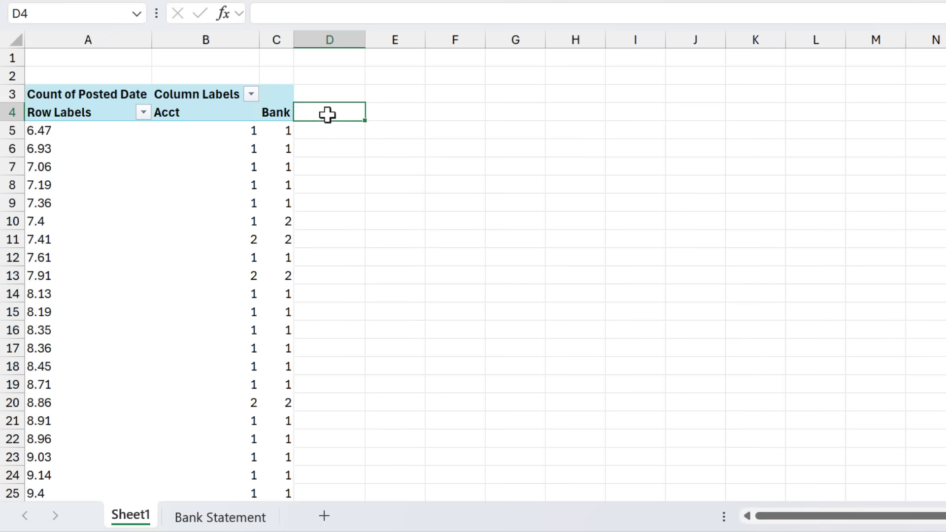
Step: Select the Acct and Bank counts for amount 6.47 in the pivot
{"action": "left_click_drag", "start_coordinate": [286, 130], "coordinate": [228, 131]}
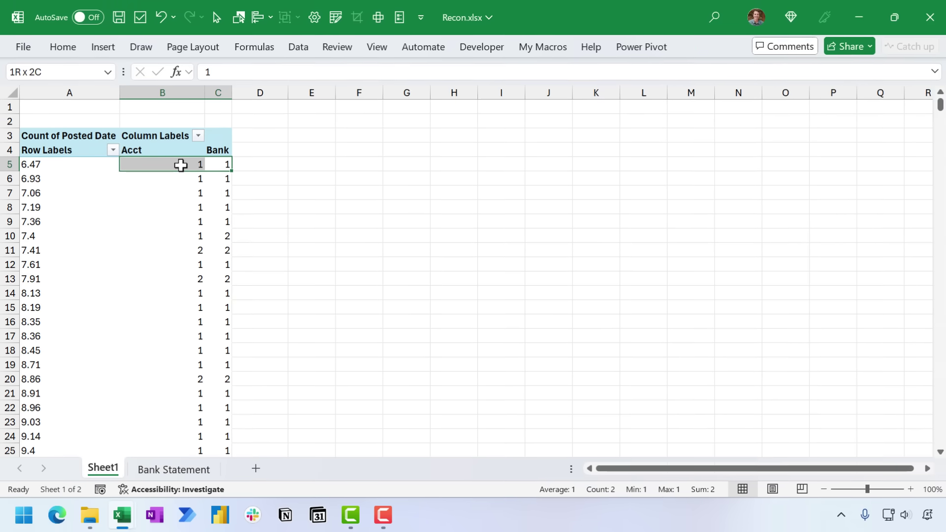
{"action": "mouse_move", "coordinate": [182, 169]}
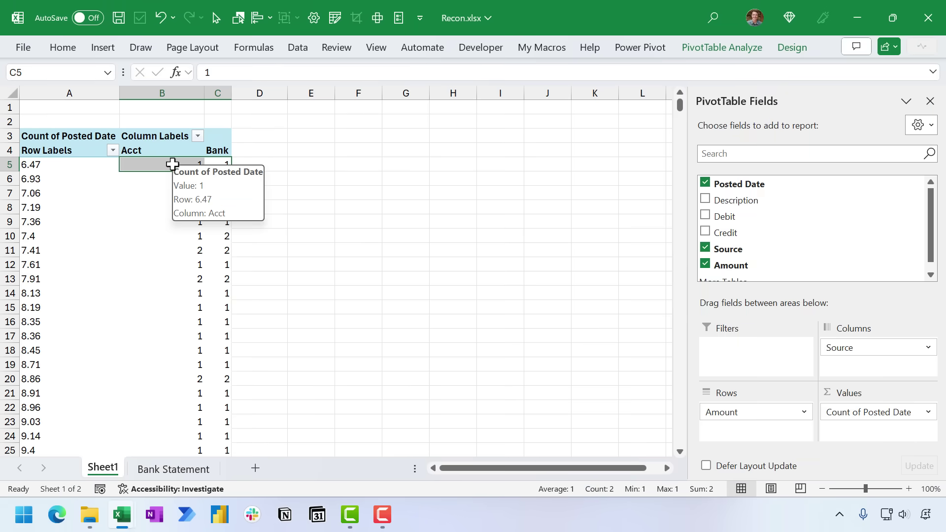
{"action": "left_click", "coordinate": [216, 163]}
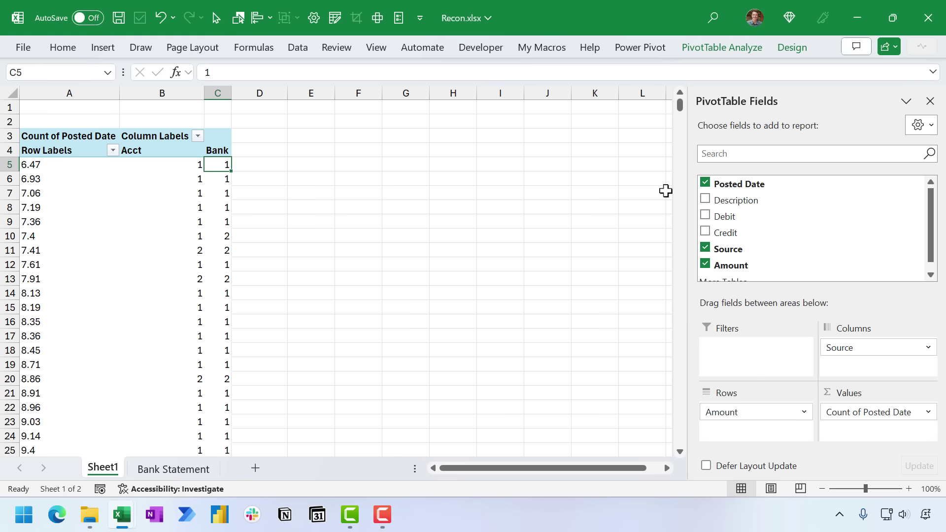
Step: Add a second Posted Date count shown as Difference From the previous Source item
{"action": "left_click_drag", "start_coordinate": [727, 185], "coordinate": [867, 436]}
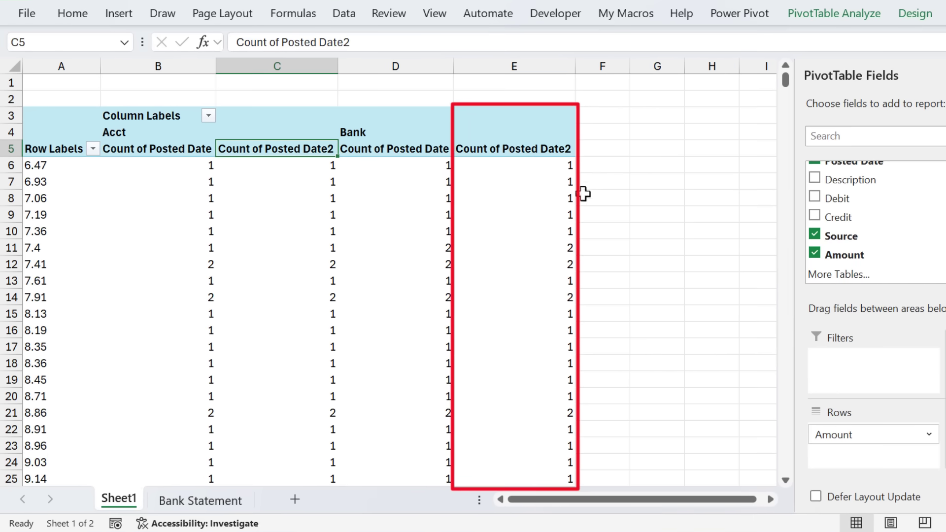
{"action": "left_click", "coordinate": [542, 167]}
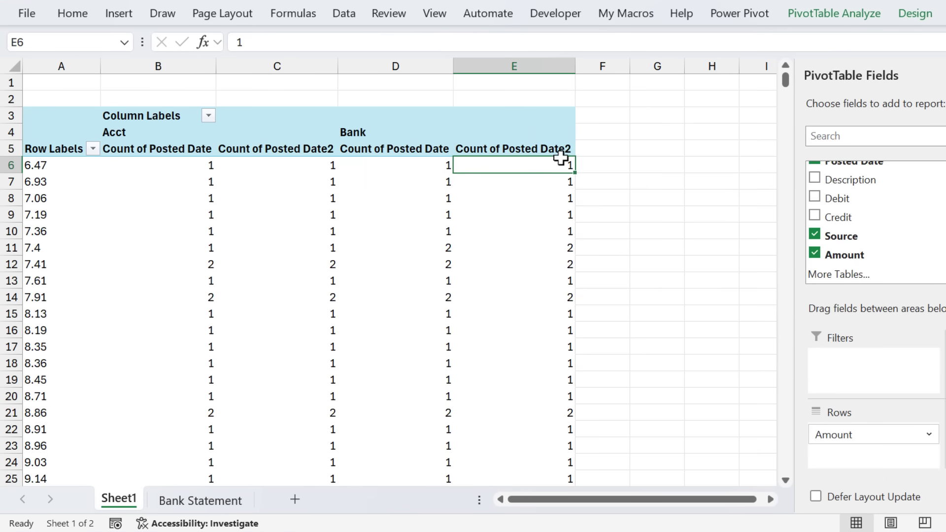
{"action": "right_click", "coordinate": [546, 168]}
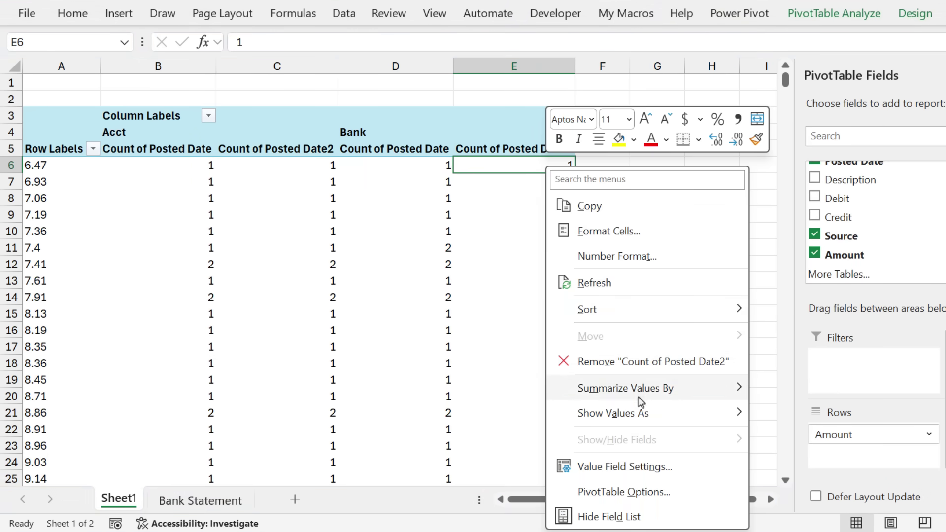
{"action": "mouse_move", "coordinate": [642, 415]}
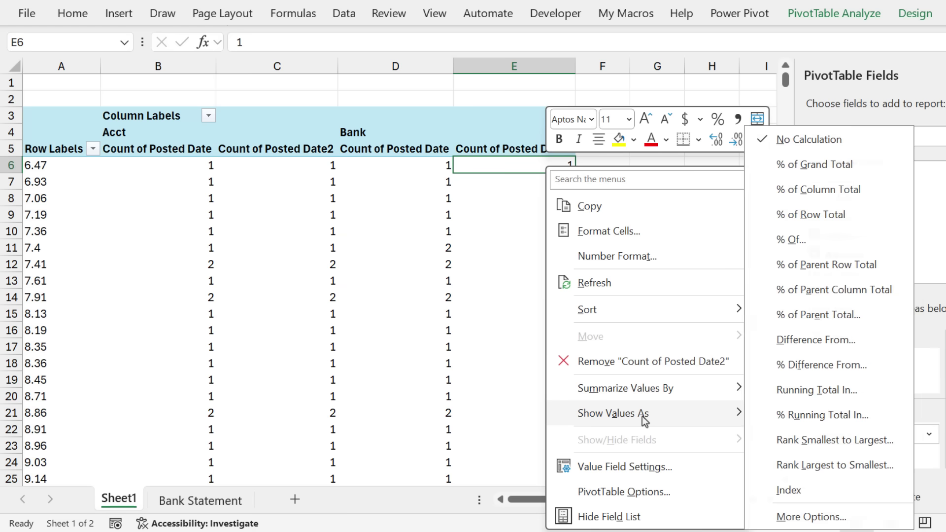
{"action": "left_click", "coordinate": [798, 341]}
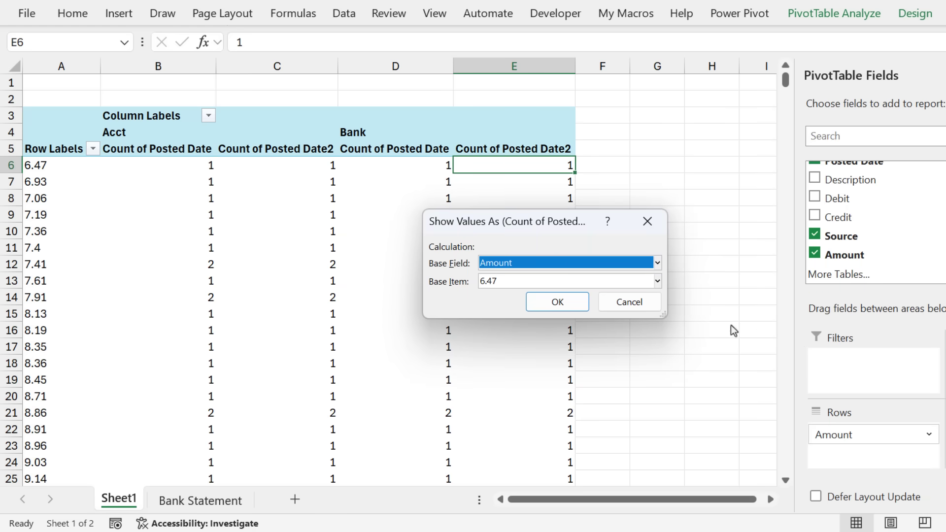
{"action": "left_click", "coordinate": [501, 267]}
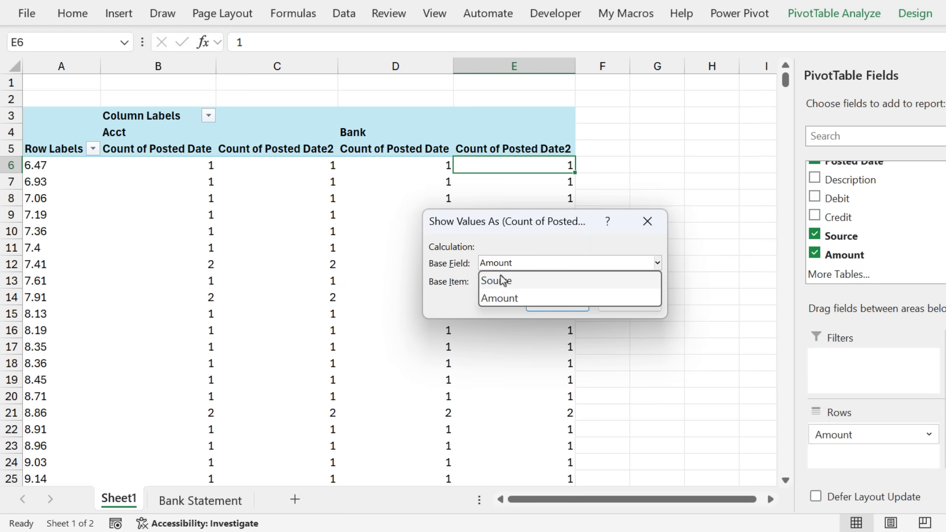
{"action": "left_click", "coordinate": [501, 282]}
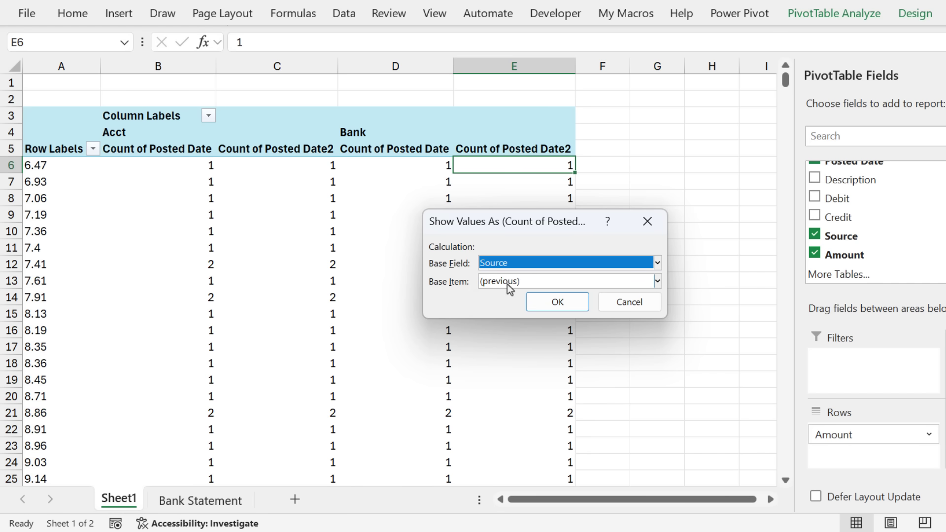
{"action": "left_click", "coordinate": [561, 306]}
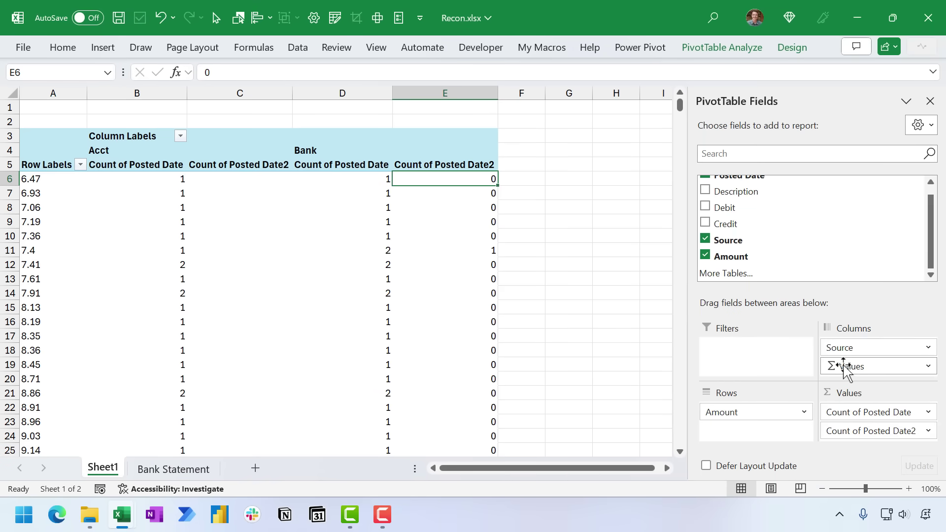
Step: Place the value fields ahead of Source in columns and rename Count of Posted Date2 to Difference
{"action": "left_click_drag", "start_coordinate": [845, 367], "coordinate": [863, 365]}
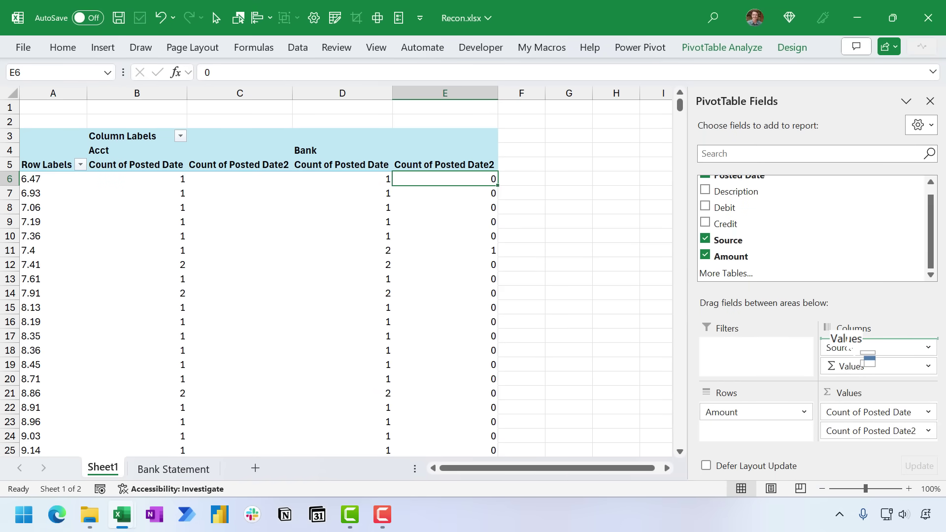
{"action": "left_click_drag", "start_coordinate": [868, 360], "coordinate": [869, 344]}
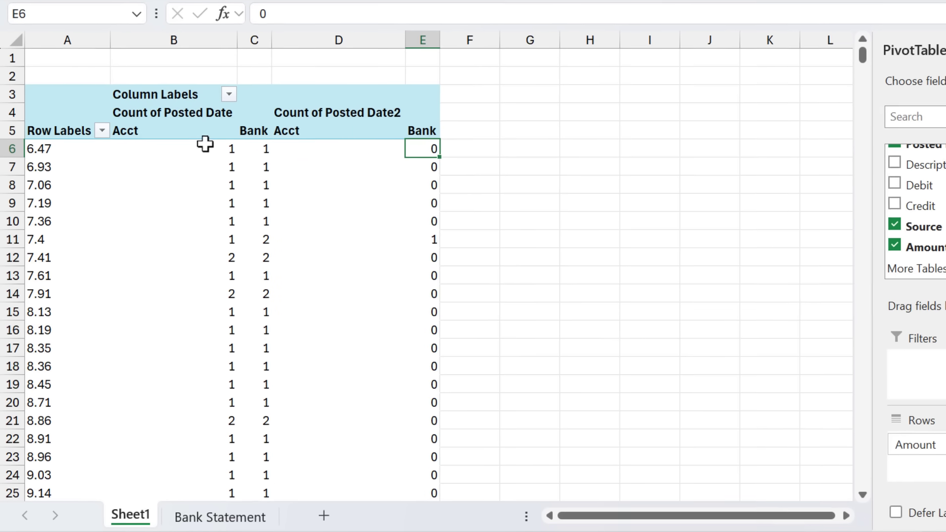
{"action": "left_click", "coordinate": [313, 111]}
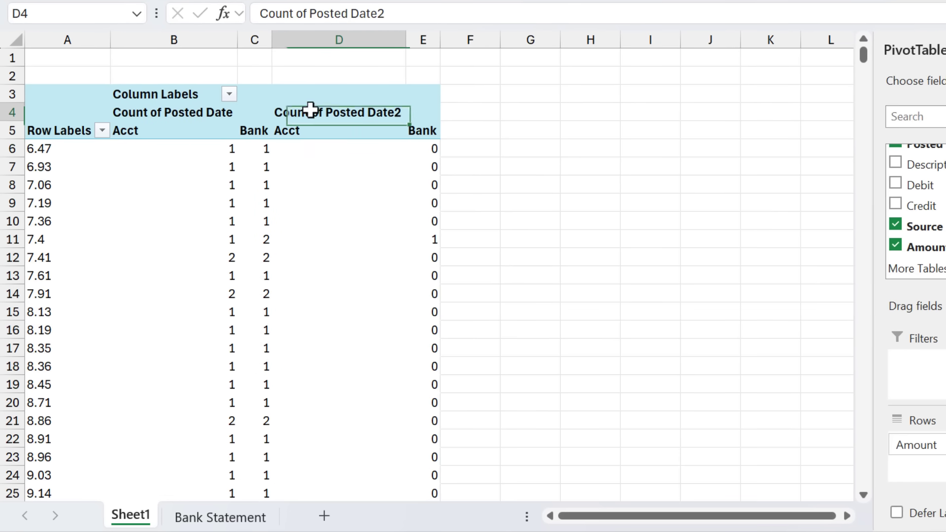
{"action": "type", "text": "Difference"}
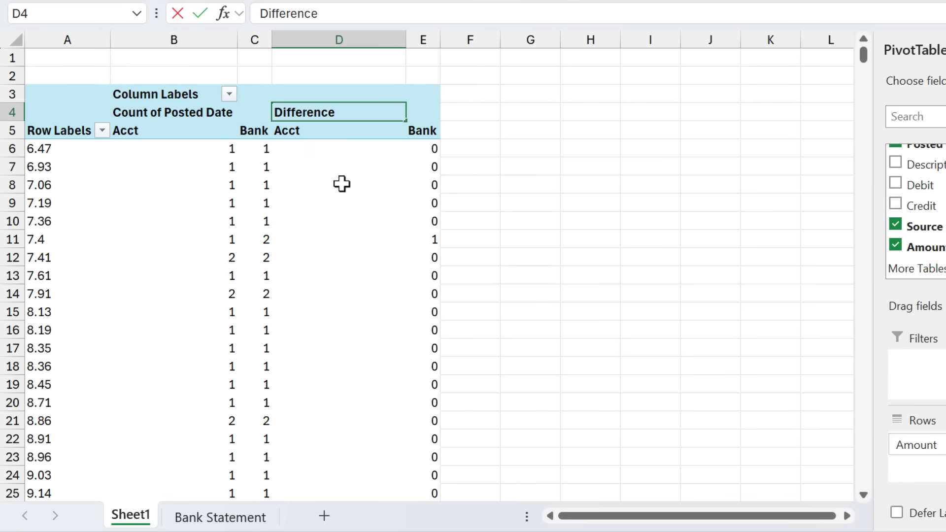
{"action": "key", "text": "Return"}
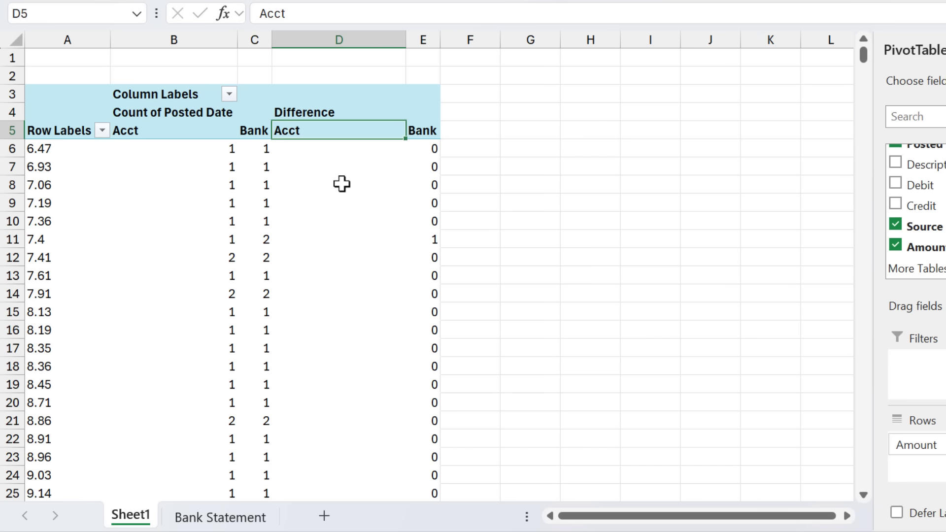
{"action": "left_click", "coordinate": [324, 146]}
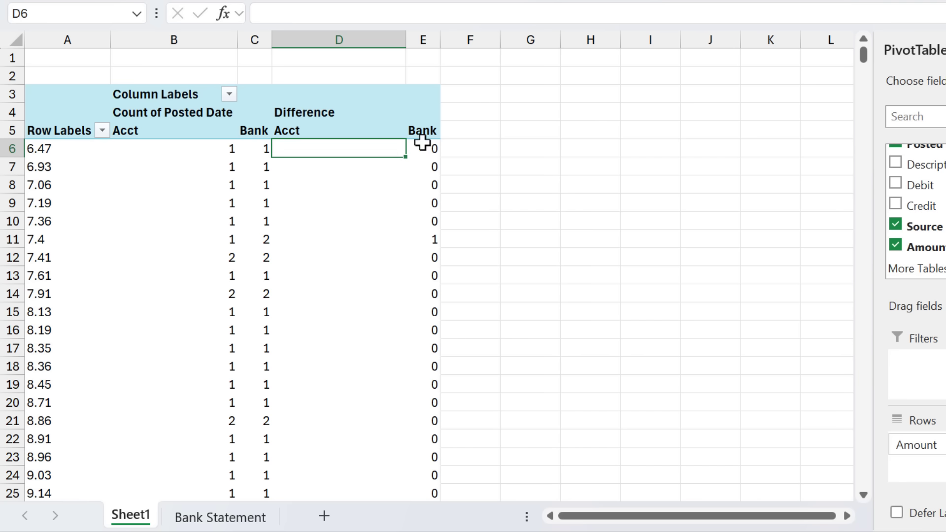
Step: Inspect the non-zero Difference value for amount 7.4
{"action": "left_click", "coordinate": [427, 241]}
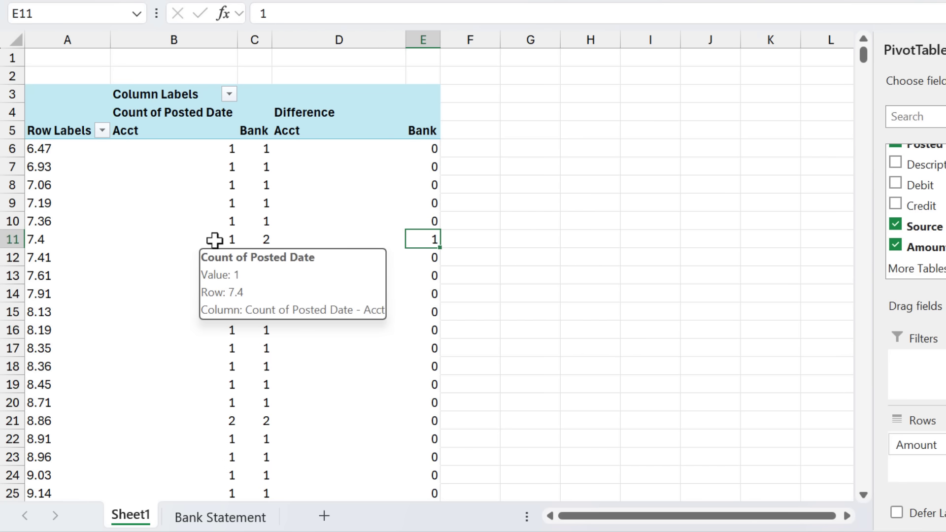
{"action": "mouse_move", "coordinate": [246, 240]}
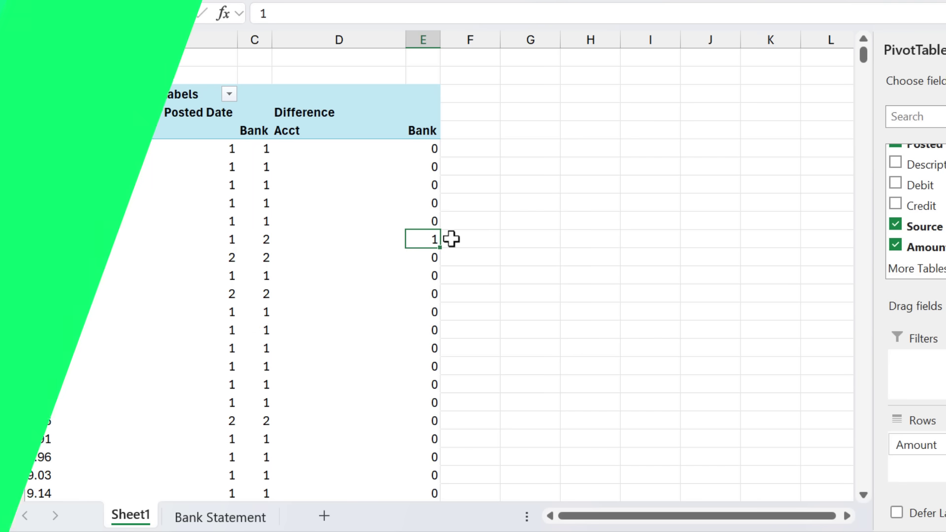
{"action": "scroll", "coordinate": [465, 239], "scroll_direction": "down", "scroll_amount": 1}
{"action": "scroll", "coordinate": [465, 239], "scroll_direction": "down", "scroll_amount": 12}
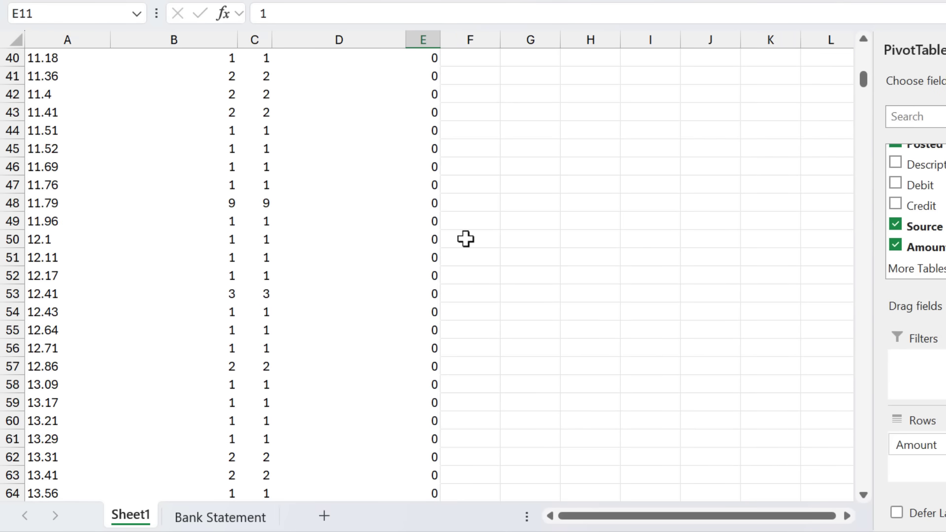
{"action": "scroll", "coordinate": [465, 239], "scroll_direction": "up", "scroll_amount": 13}
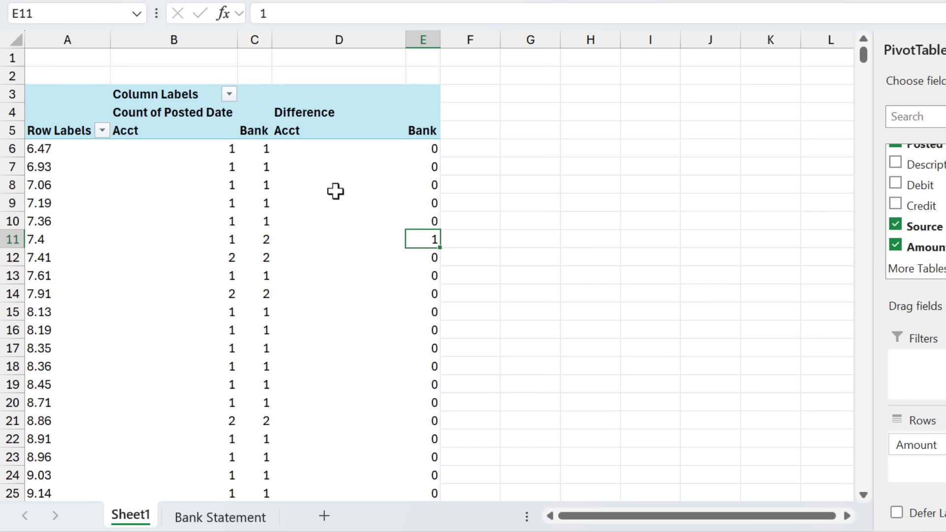
Step: Sort Amount rows descending by the Difference Bank column ($E$6), with AutoSort turned off
{"action": "left_click", "coordinate": [101, 131]}
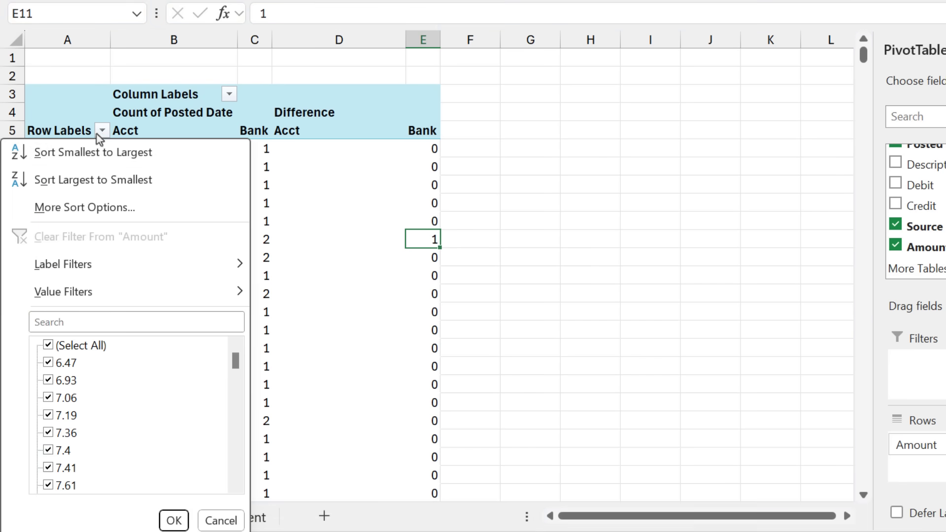
{"action": "left_click", "coordinate": [92, 210]}
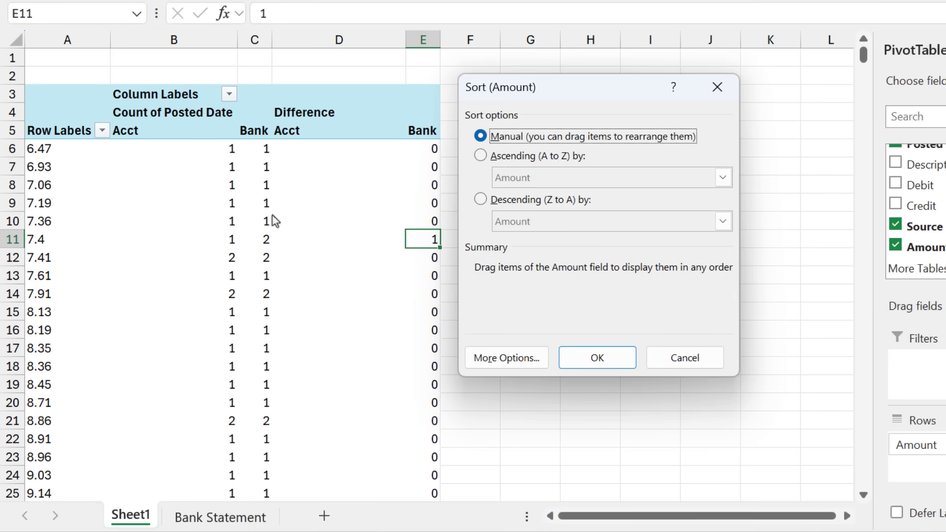
{"action": "left_click", "coordinate": [480, 199]}
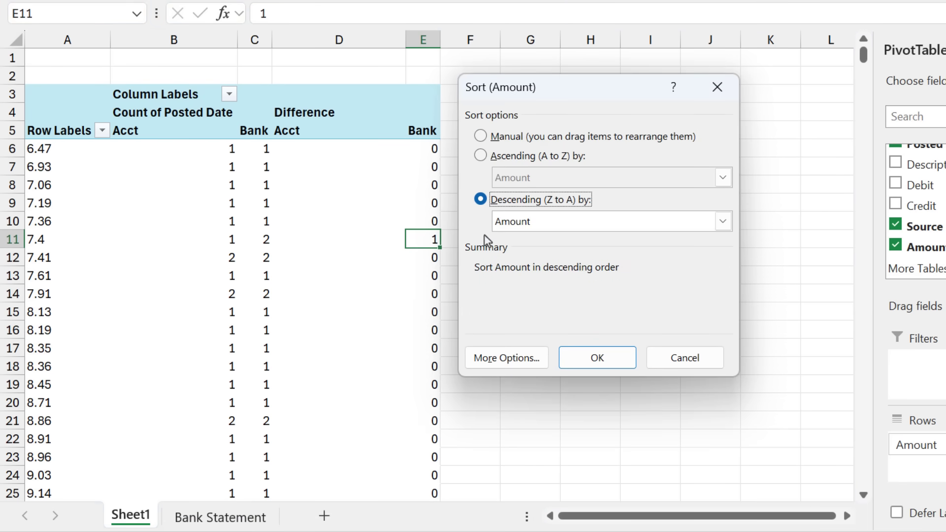
{"action": "left_click", "coordinate": [499, 358]}
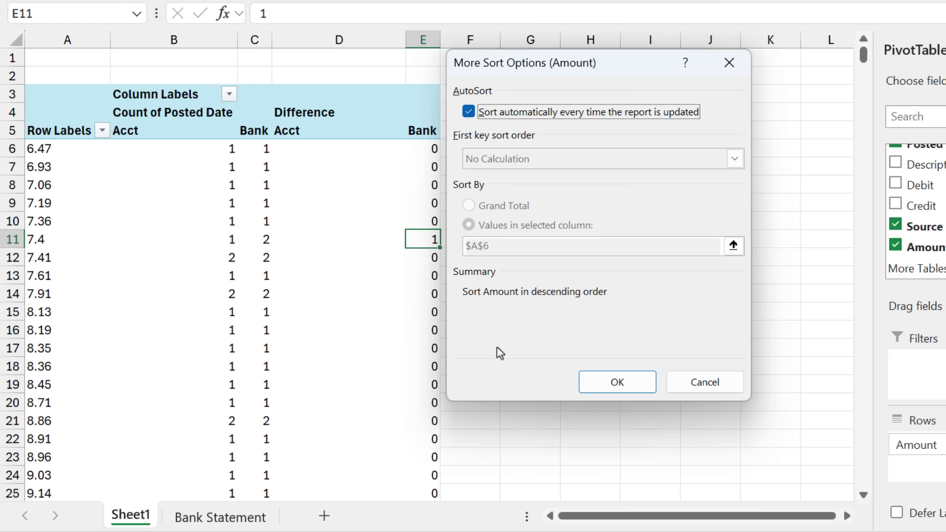
{"action": "left_click", "coordinate": [488, 114]}
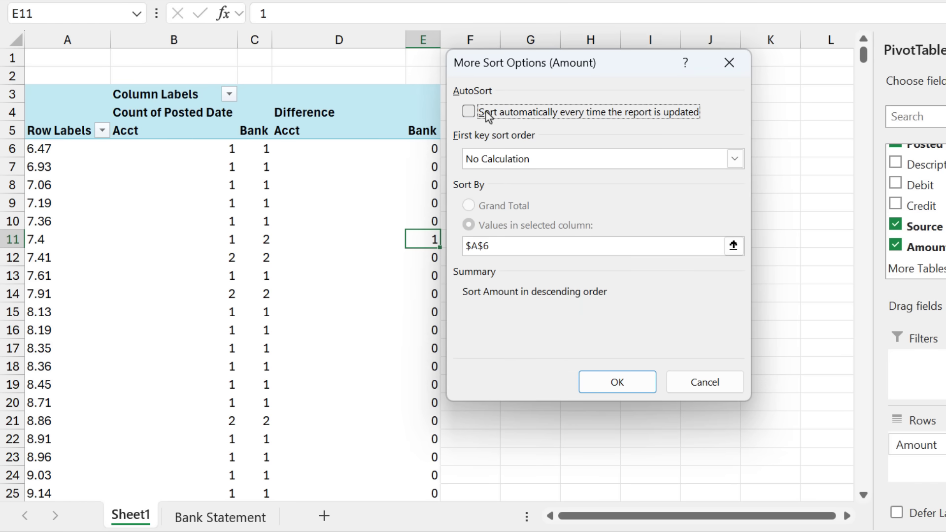
{"action": "left_click", "coordinate": [487, 116]}
{"action": "left_click", "coordinate": [487, 116]}
{"action": "left_click", "coordinate": [733, 245]}
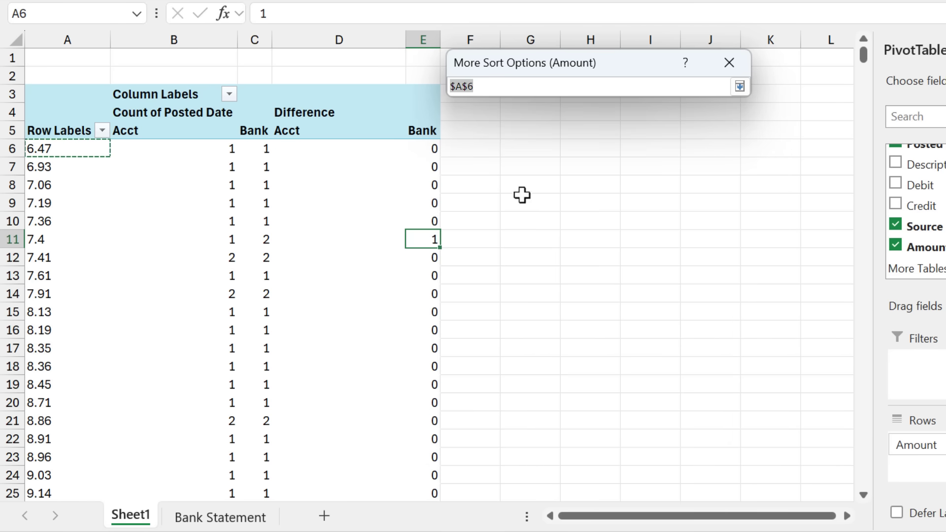
{"action": "left_click", "coordinate": [418, 147]}
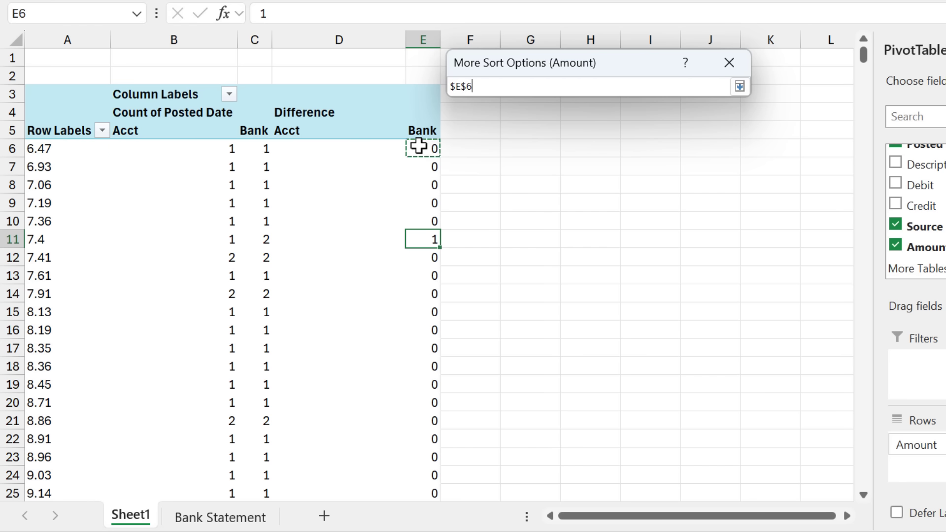
{"action": "left_click", "coordinate": [739, 86]}
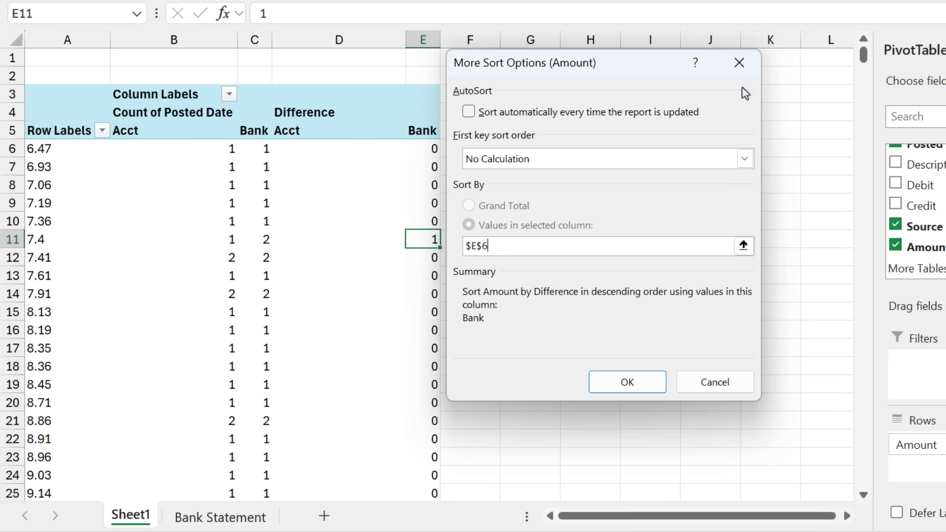
{"action": "left_click", "coordinate": [627, 382]}
{"action": "left_click", "coordinate": [591, 362]}
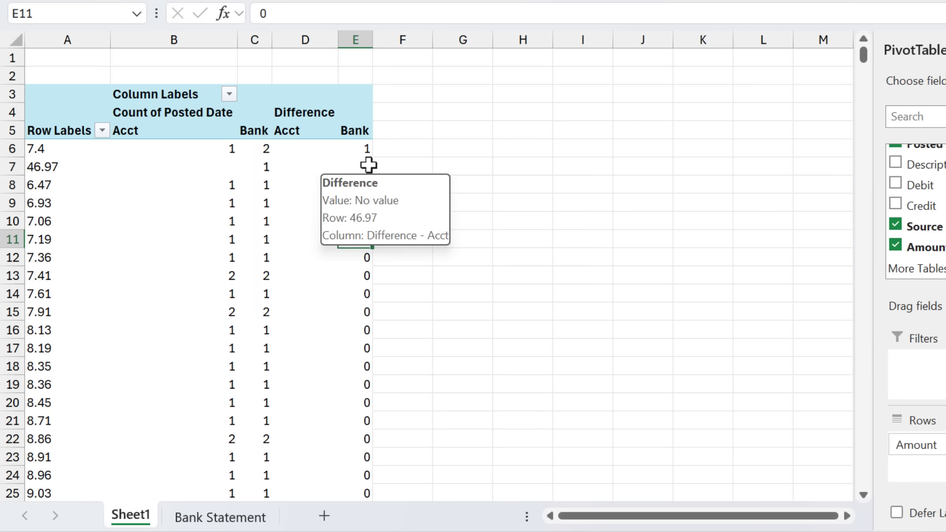
{"action": "left_click_drag", "start_coordinate": [863, 55], "coordinate": [863, 495]}
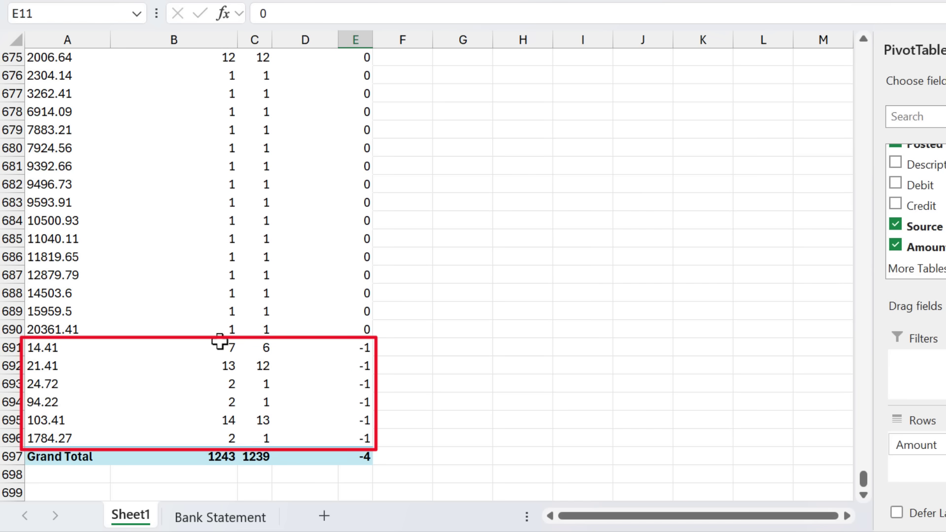
{"action": "mouse_move", "coordinate": [208, 349]}
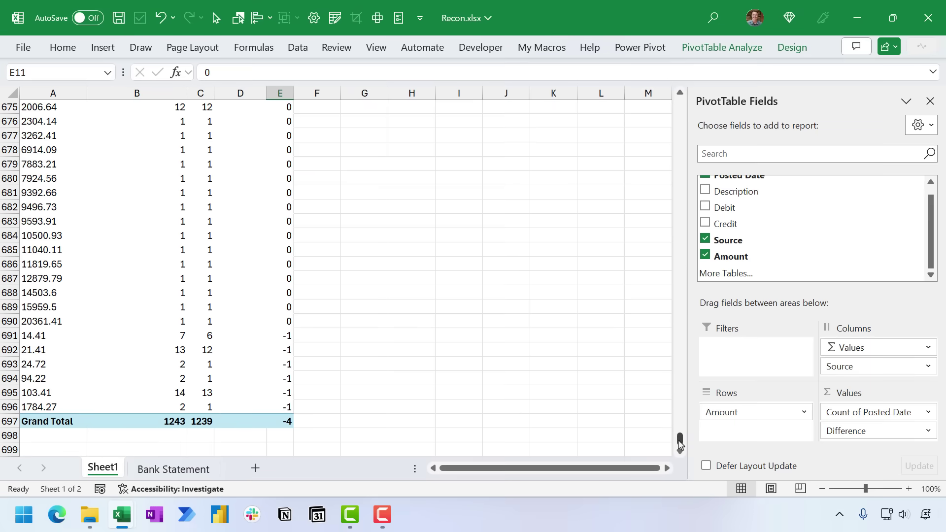
{"action": "left_click_drag", "start_coordinate": [679, 443], "coordinate": [684, 89]}
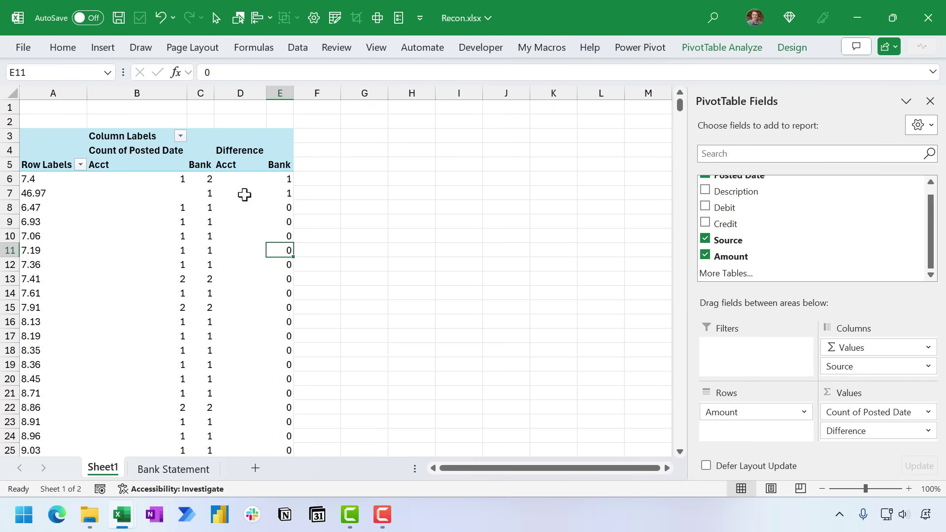
Step: Freeze panes above row 6 so the pivot's header rows stay visible
{"action": "left_click", "coordinate": [11, 179]}
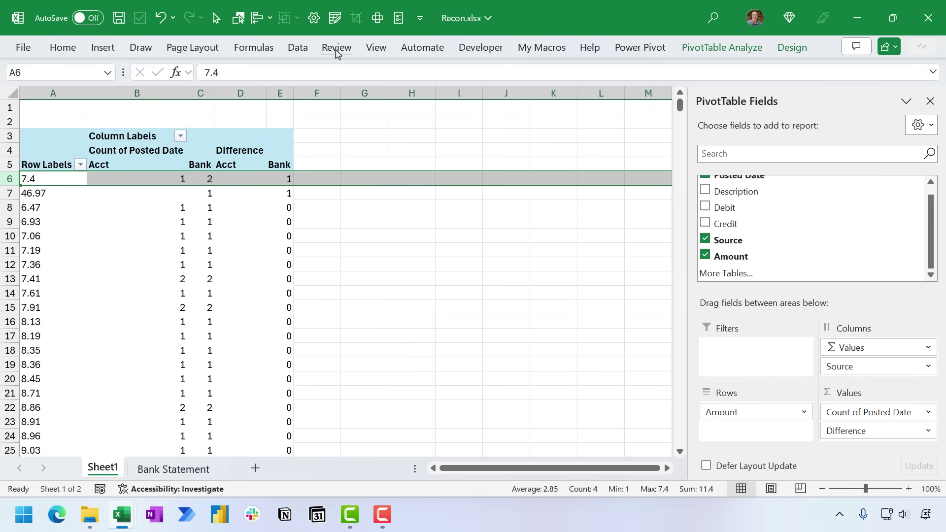
{"action": "left_click", "coordinate": [376, 48]}
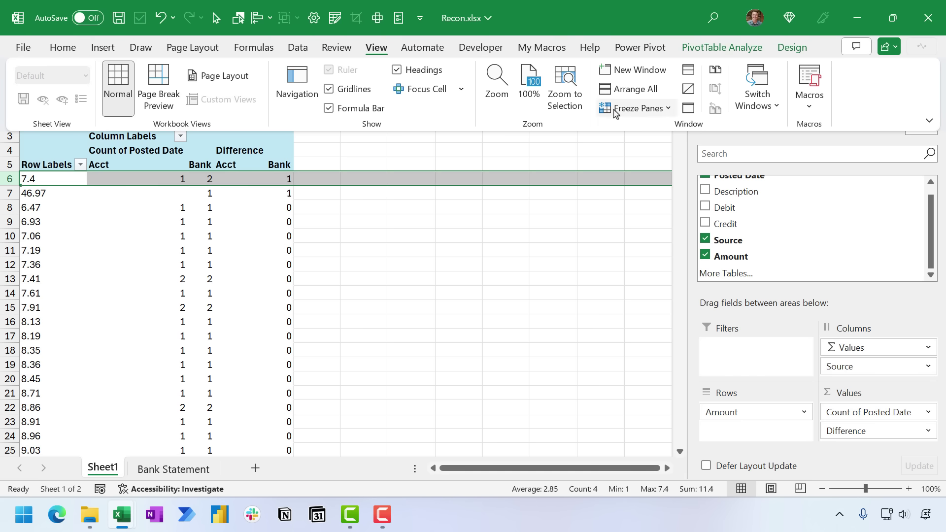
{"action": "left_click", "coordinate": [615, 109]}
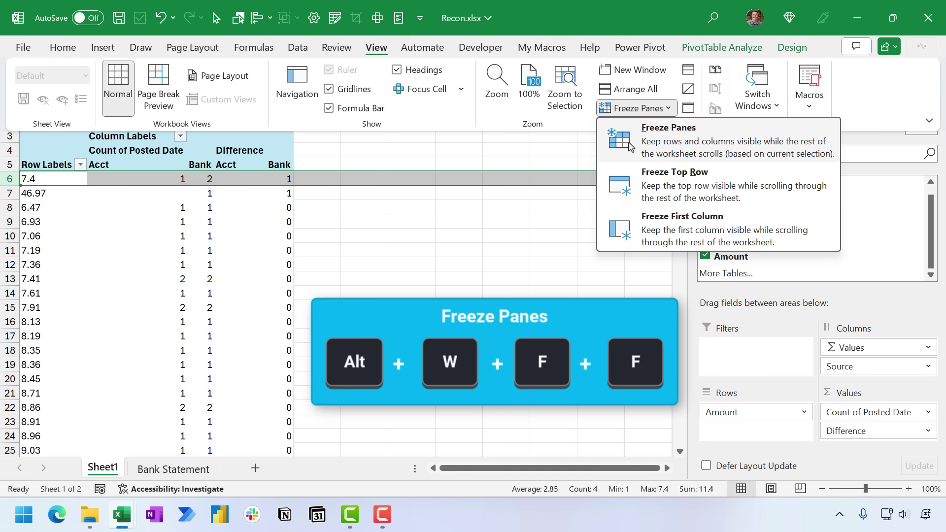
{"action": "left_click", "coordinate": [631, 147]}
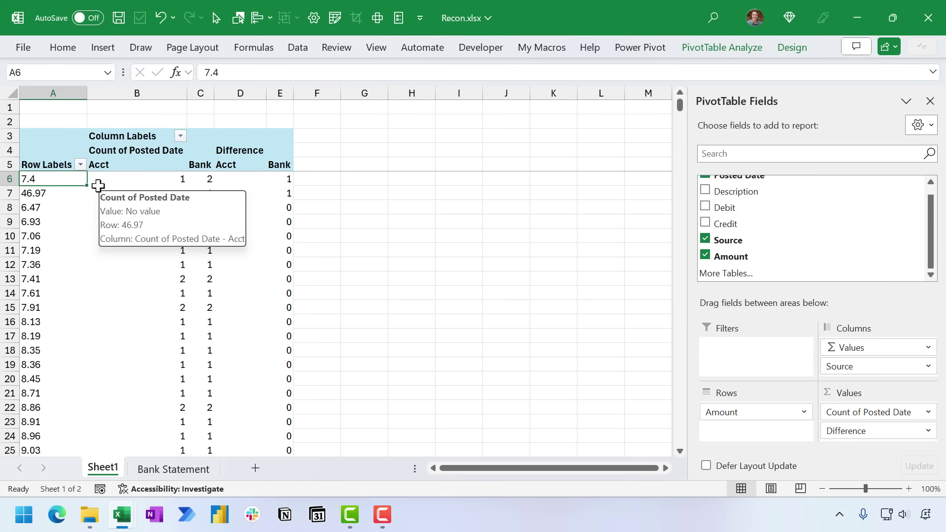
Step: Add Posted Date beneath Amount in Rows, then collapse the entire Amount field
{"action": "scroll", "coordinate": [731, 188], "scroll_direction": "up", "scroll_amount": 1}
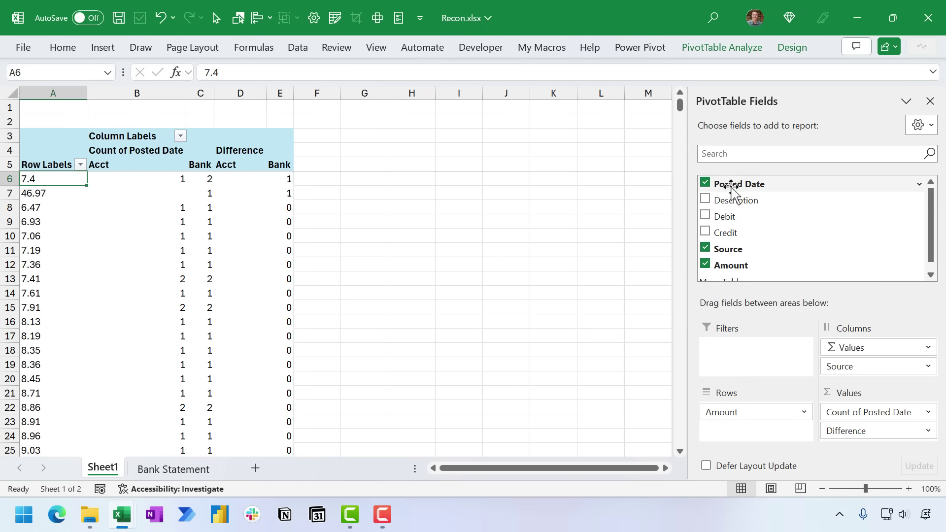
{"action": "left_click_drag", "start_coordinate": [739, 187], "coordinate": [759, 442]}
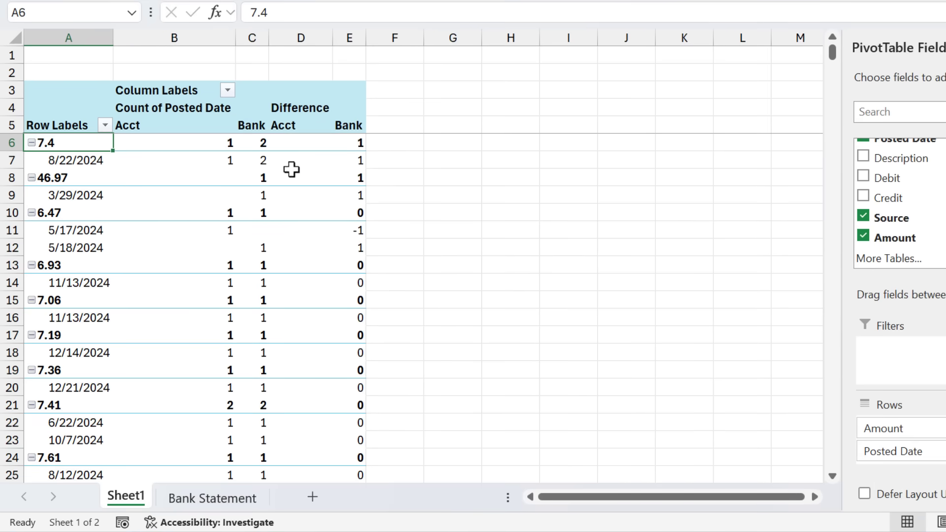
{"action": "right_click", "coordinate": [83, 144]}
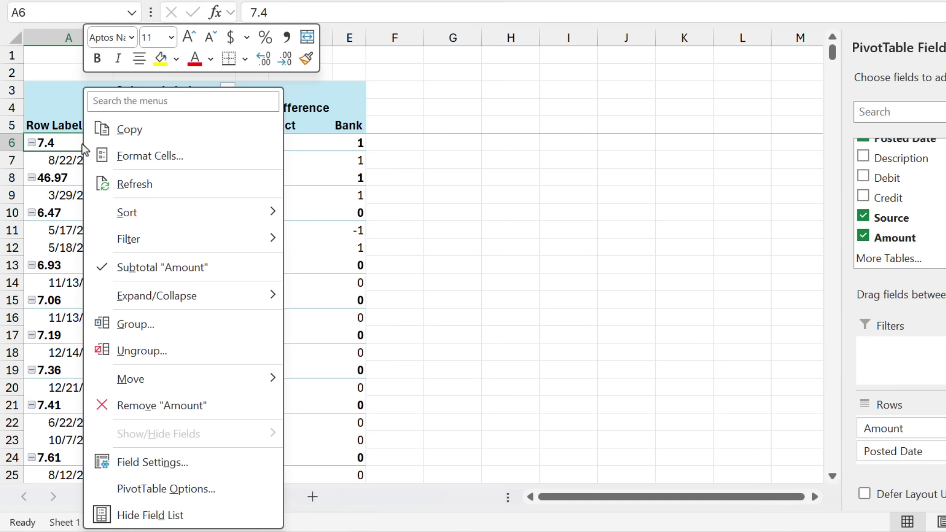
{"action": "mouse_move", "coordinate": [173, 301]}
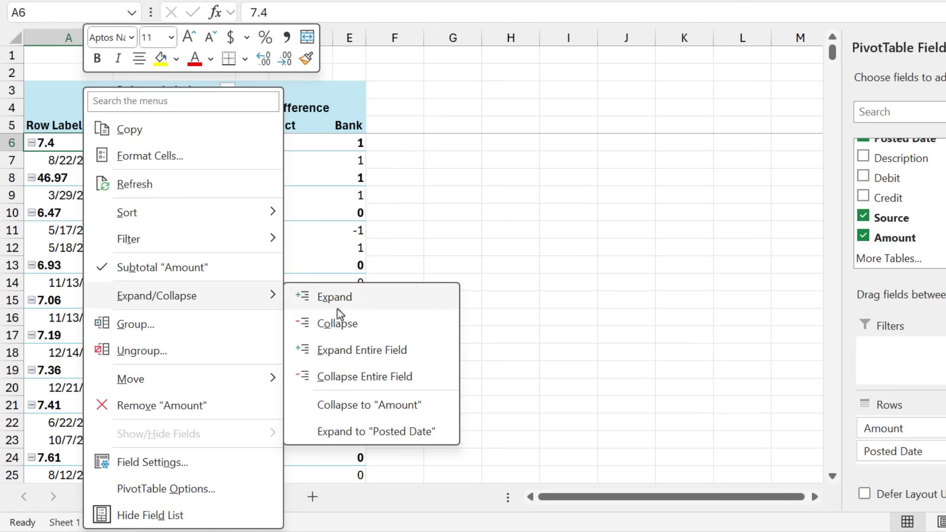
{"action": "left_click", "coordinate": [348, 383]}
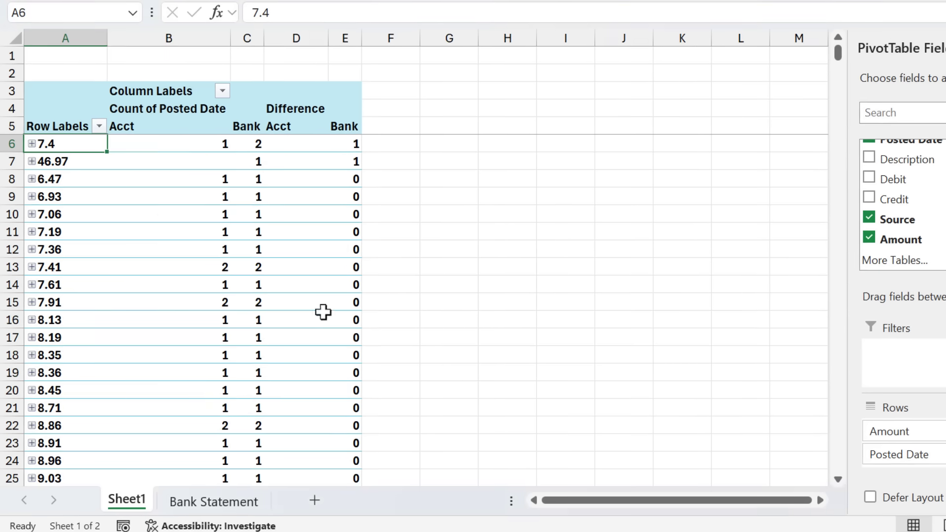
{"action": "mouse_move", "coordinate": [354, 148]}
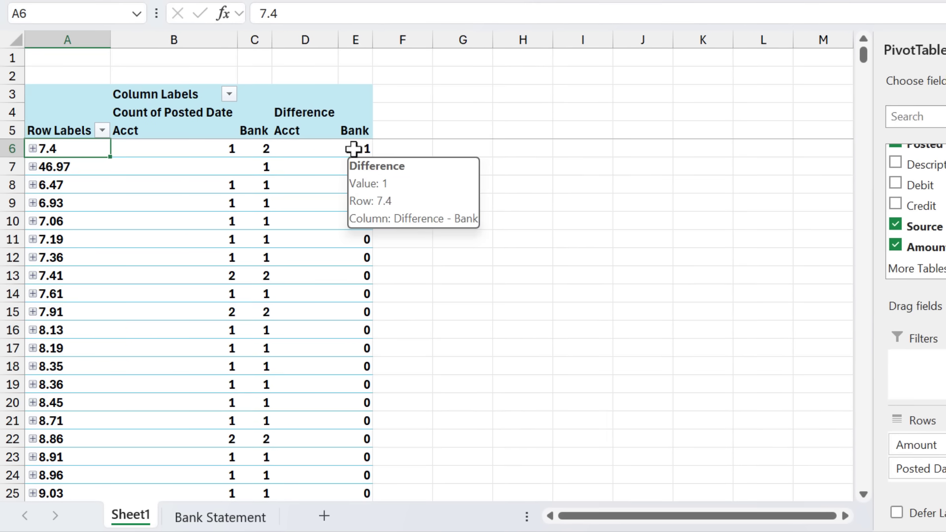
Step: Peek at 7.4's dates, expand 46.97 to show 3/29/2024, then jump to Grand Total
{"action": "left_click", "coordinate": [32, 149]}
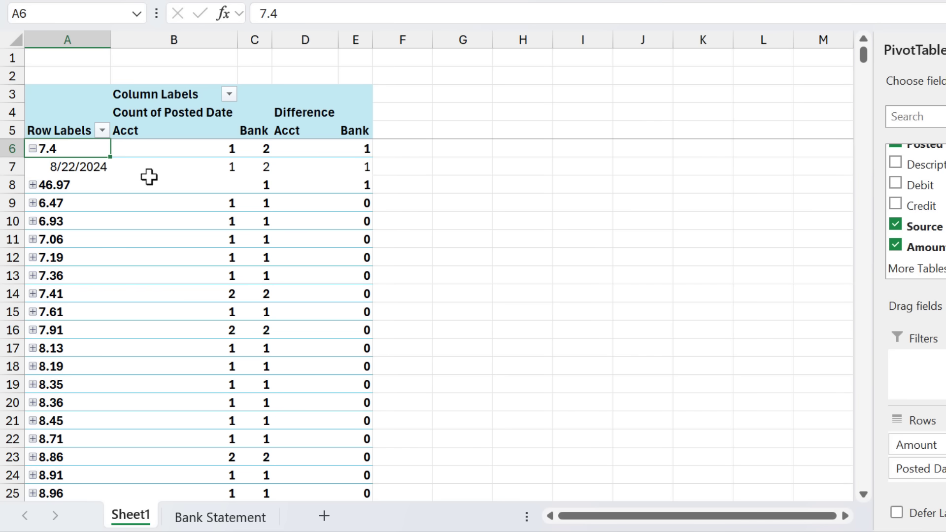
{"action": "mouse_move", "coordinate": [207, 164]}
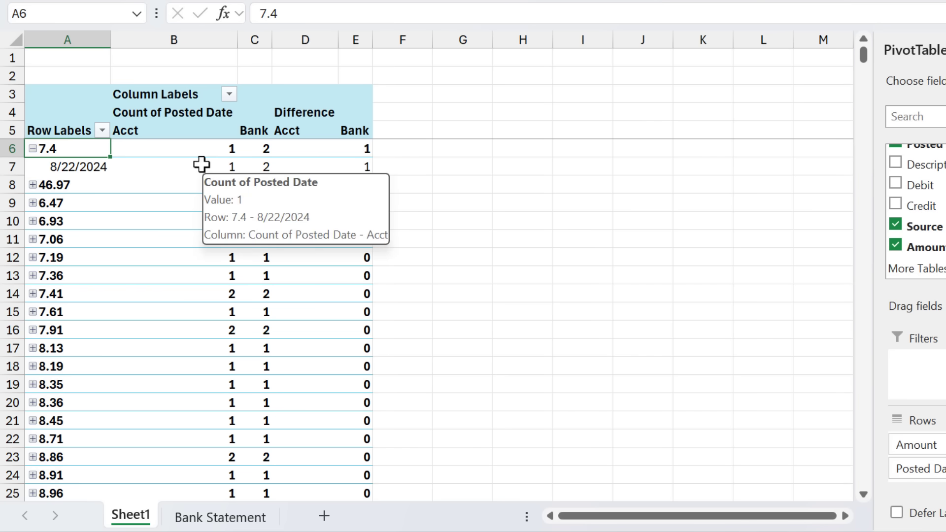
{"action": "mouse_move", "coordinate": [253, 167]}
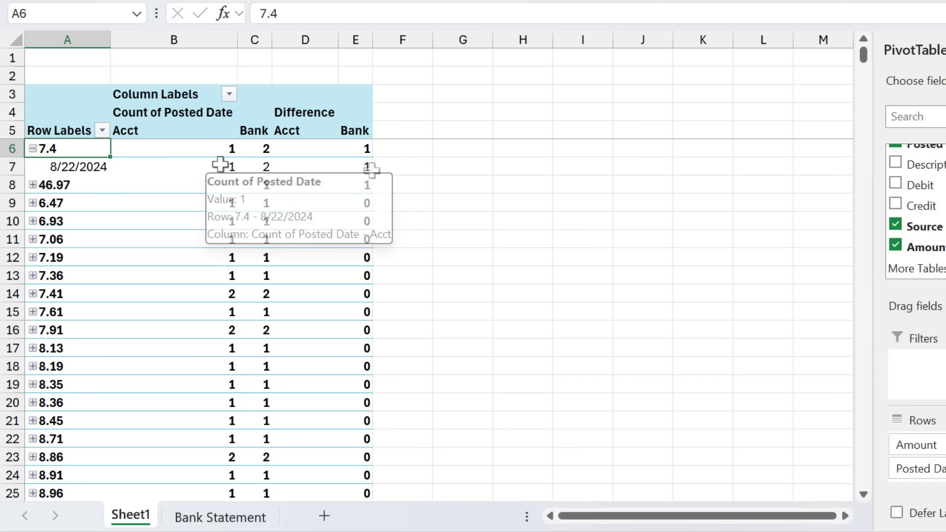
{"action": "left_click", "coordinate": [33, 149]}
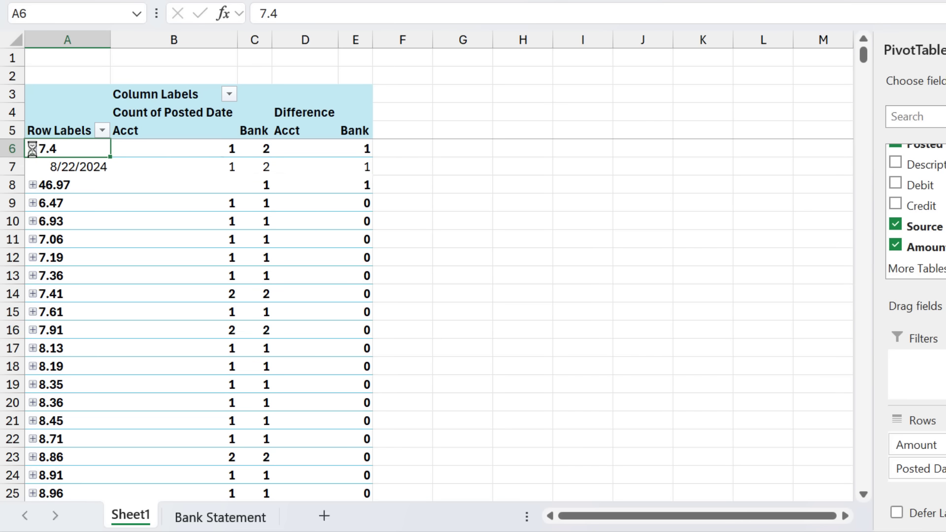
{"action": "left_click", "coordinate": [32, 167]}
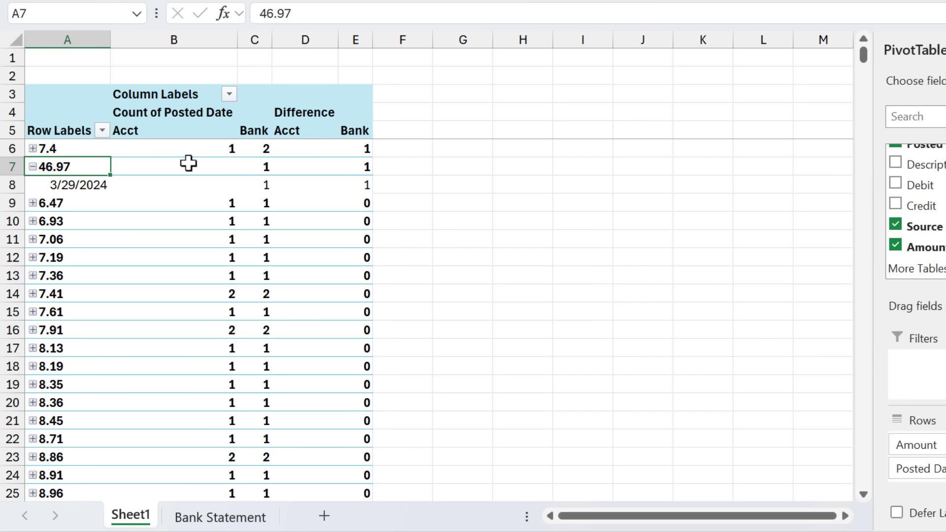
{"action": "key", "text": "ctrl+Down"}
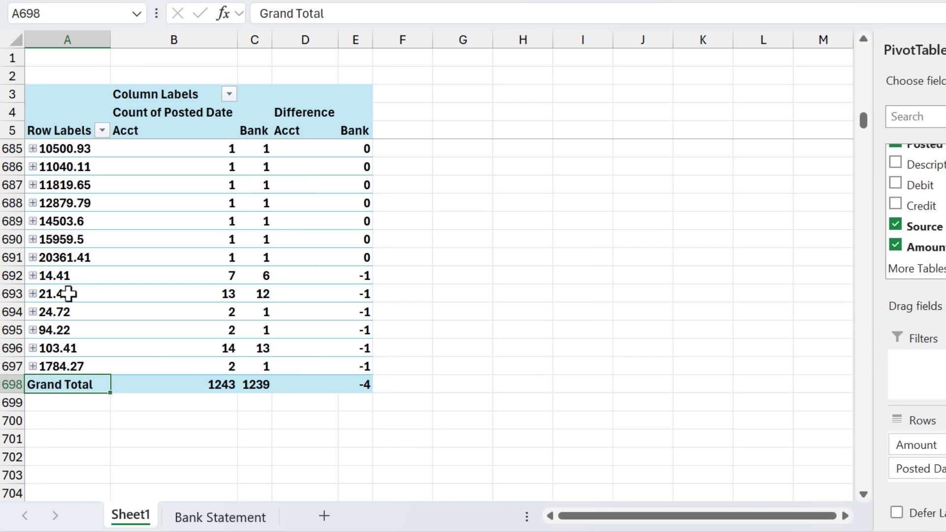
{"action": "left_click", "coordinate": [32, 294]}
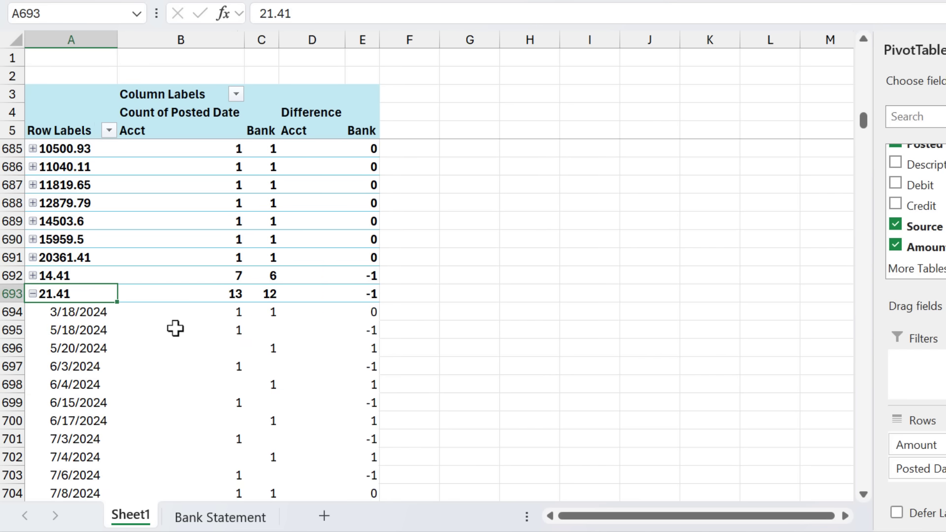
{"action": "scroll", "coordinate": [194, 323], "scroll_direction": "down", "scroll_amount": 2}
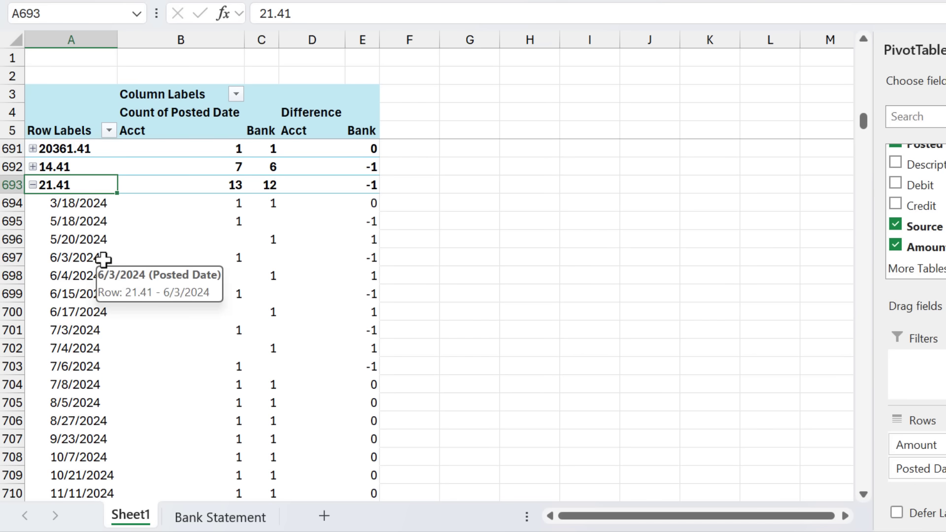
{"action": "left_click_drag", "start_coordinate": [80, 221], "coordinate": [81, 238]}
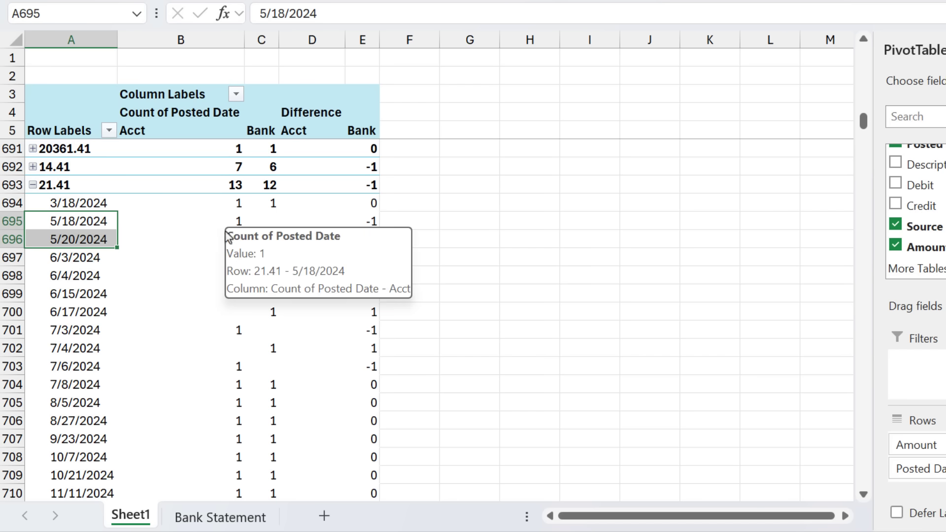
{"action": "left_click_drag", "start_coordinate": [367, 220], "coordinate": [367, 350]}
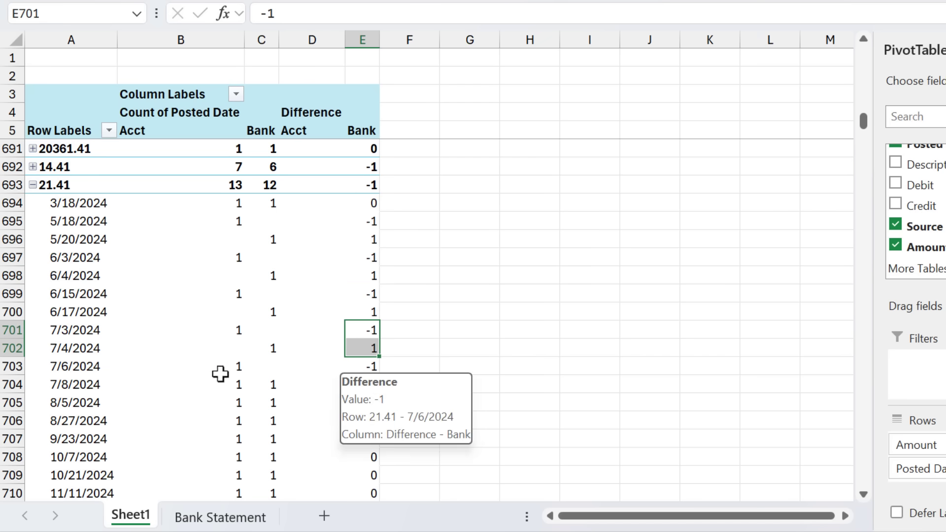
{"action": "left_click", "coordinate": [33, 367]}
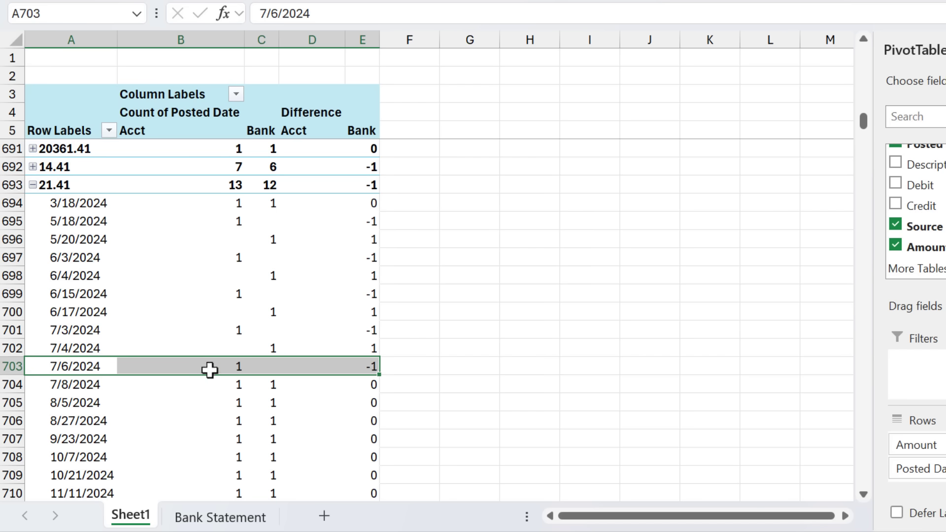
{"action": "mouse_move", "coordinate": [216, 361]}
{"action": "mouse_move", "coordinate": [264, 363]}
{"action": "left_click", "coordinate": [33, 185]}
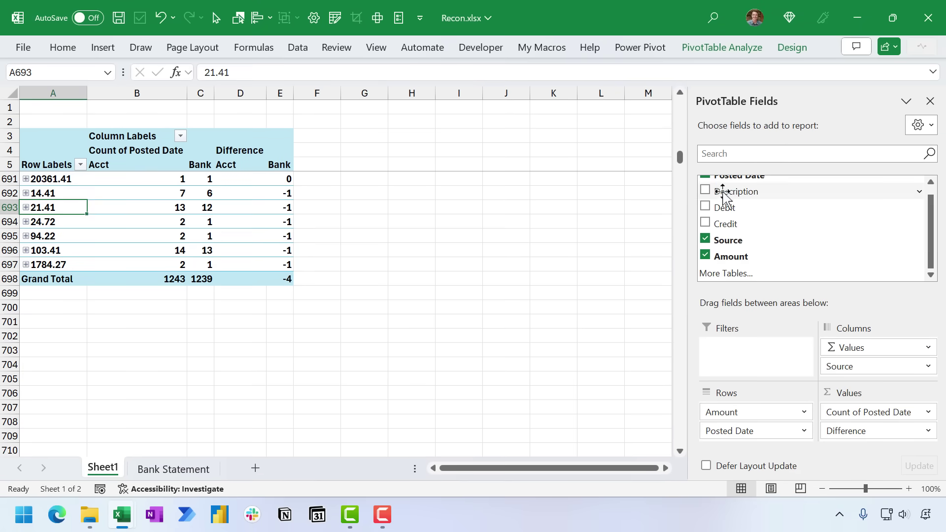
Step: Add Description under Posted Date in Rows, expand 1784.27, and return to the pivot's top
{"action": "left_click_drag", "start_coordinate": [723, 193], "coordinate": [752, 449]}
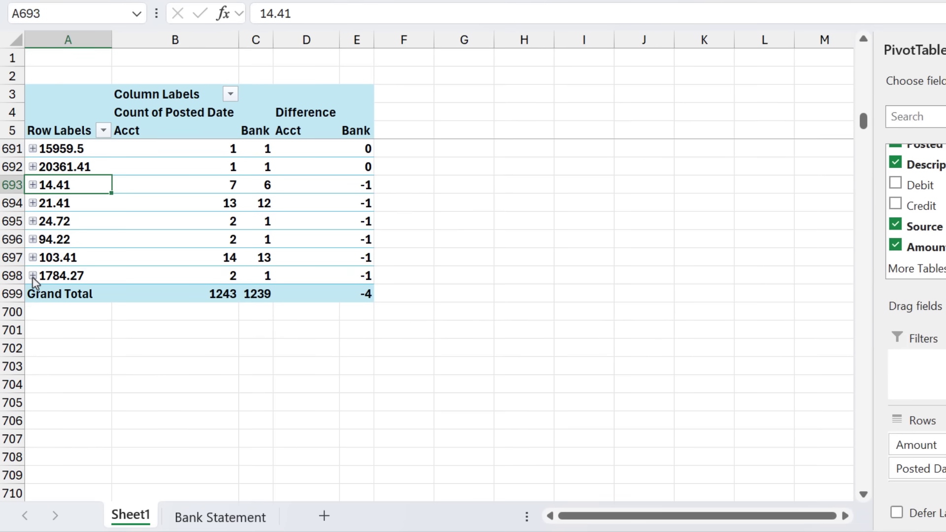
{"action": "left_click", "coordinate": [33, 275]}
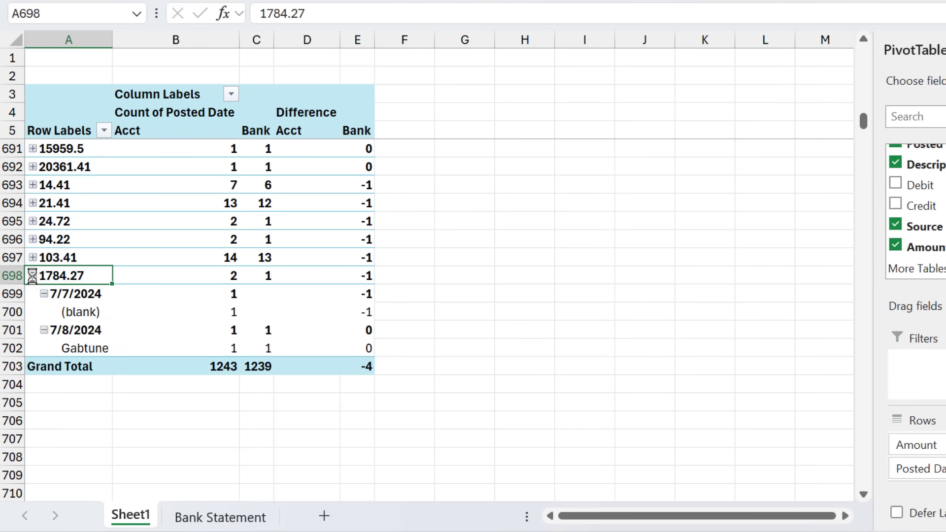
{"action": "left_click", "coordinate": [87, 347]}
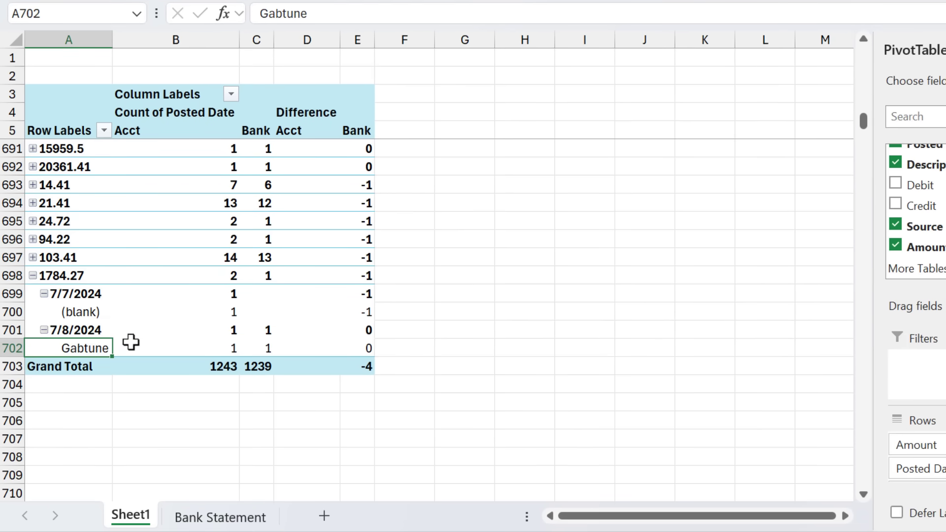
{"action": "mouse_move", "coordinate": [131, 342]}
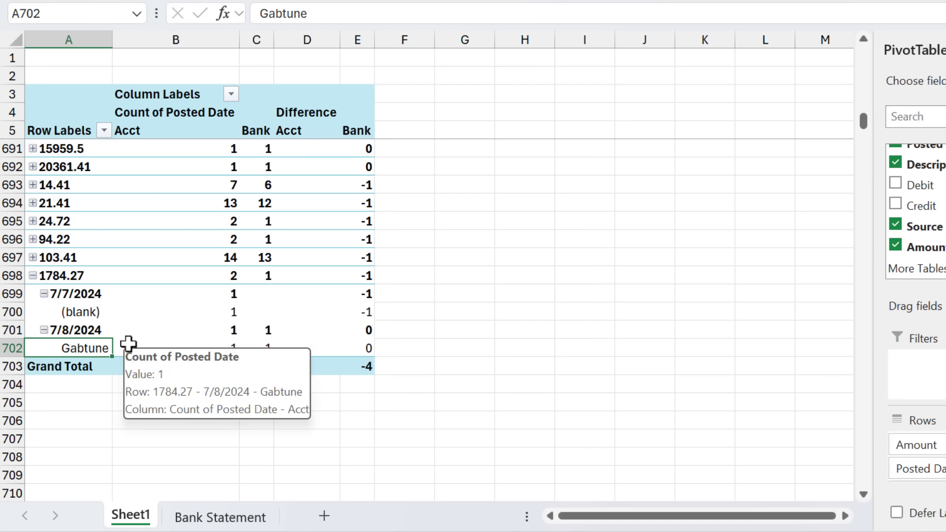
{"action": "left_click", "coordinate": [109, 374]}
{"action": "key", "text": "ctrl+Home"}
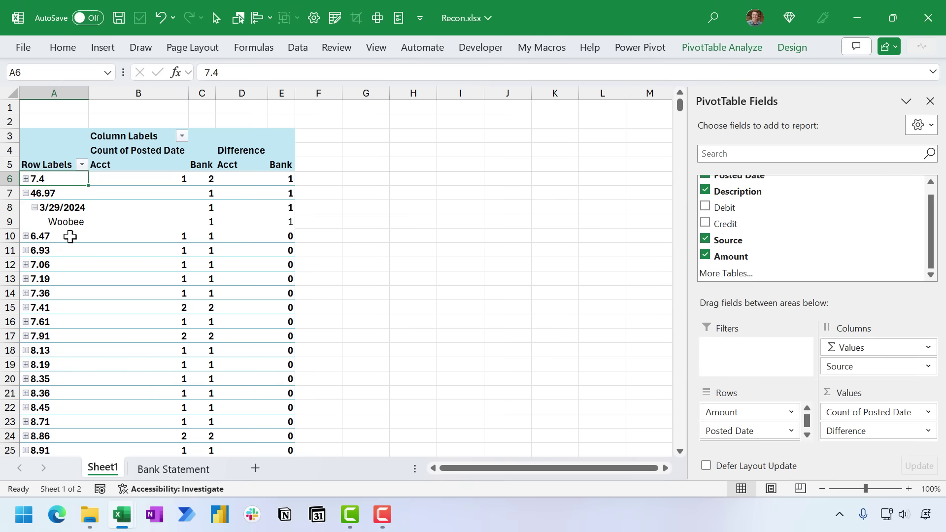
{"action": "mouse_move", "coordinate": [70, 236]}
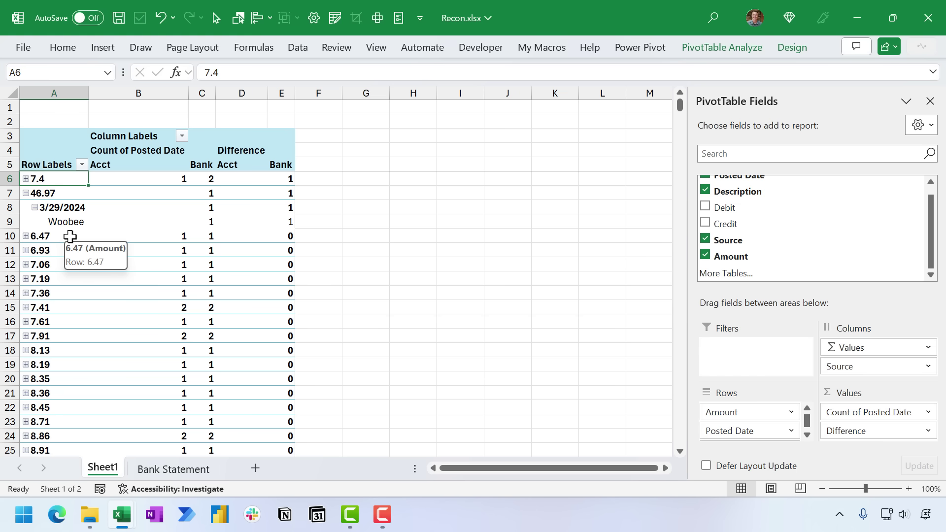
{"action": "left_click", "coordinate": [149, 471]}
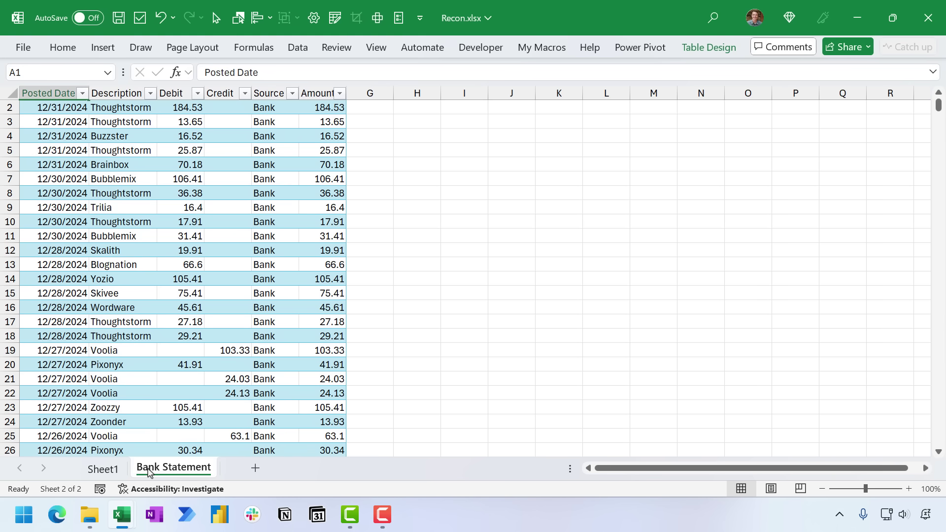
{"action": "left_click", "coordinate": [102, 469]}
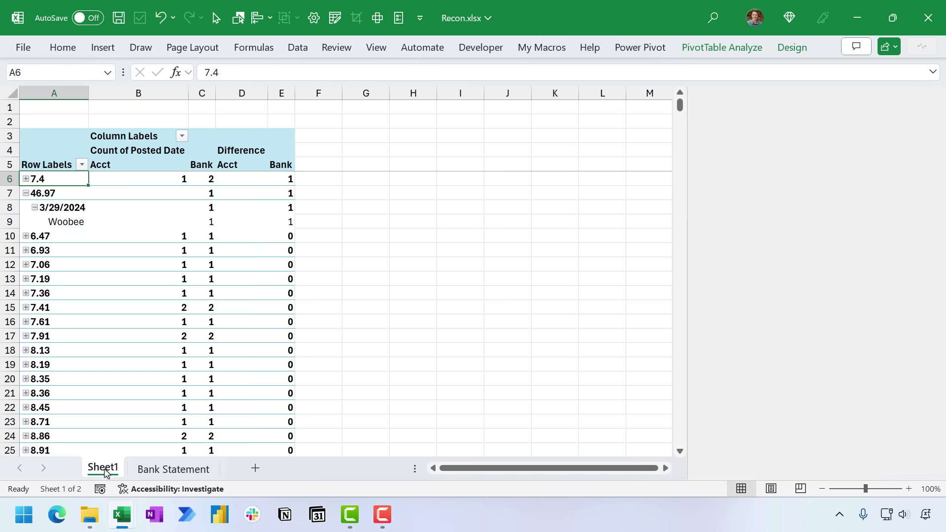
{"action": "mouse_move", "coordinate": [101, 235]}
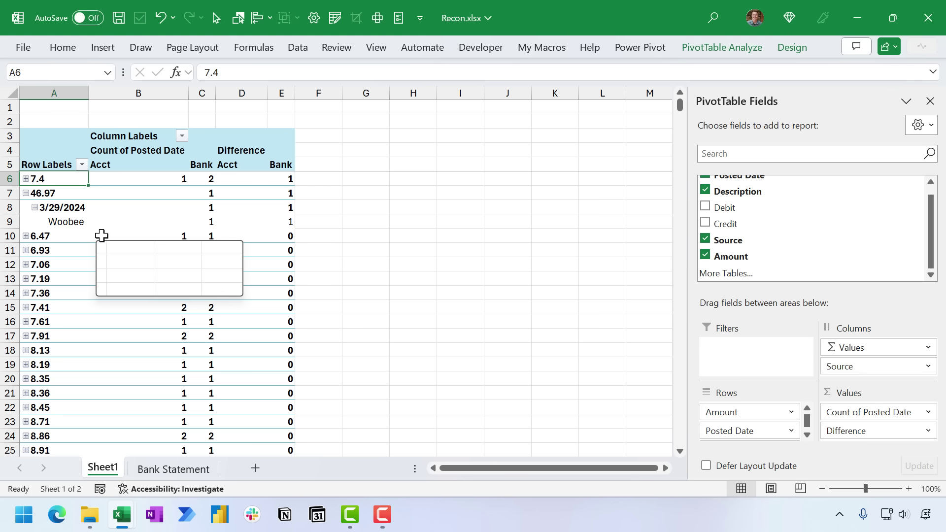